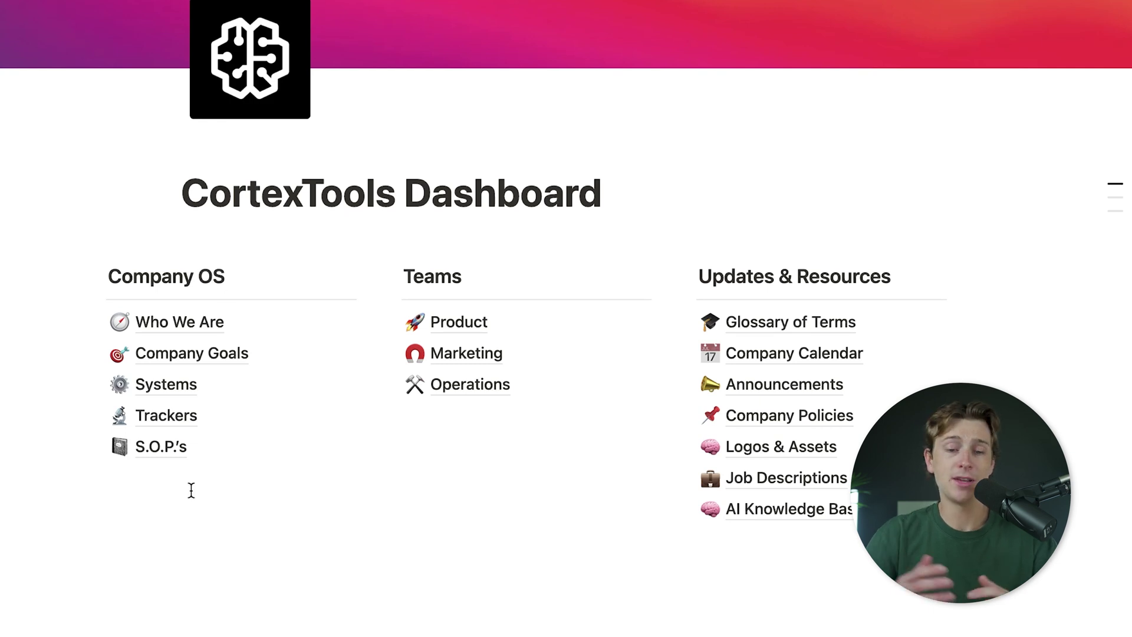
Look through the Who We Are page, then return to the CortexTools Dashboard.
{"action": "mouse_move", "coordinate": [227, 328]}
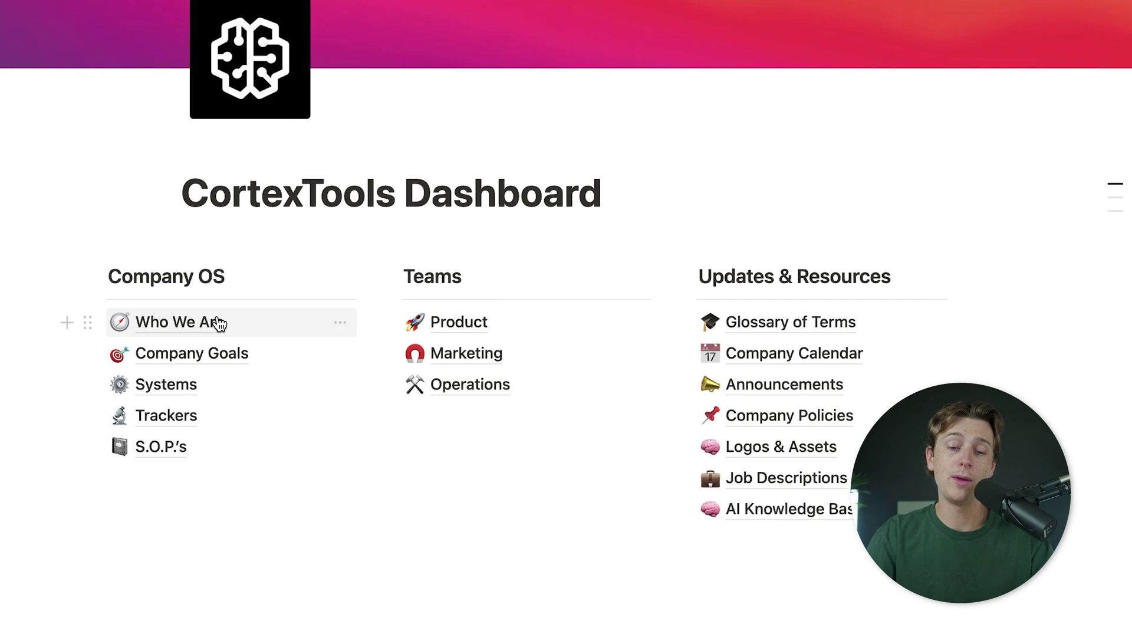
{"action": "left_click", "coordinate": [218, 324]}
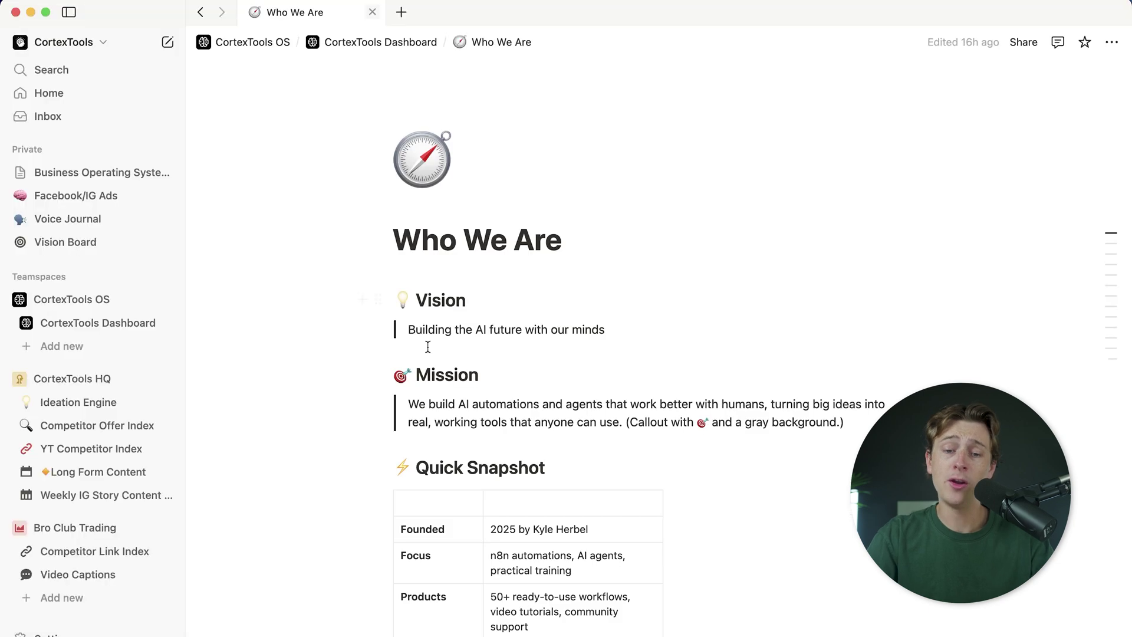
{"action": "scroll", "coordinate": [428, 347], "scroll_direction": "down", "scroll_amount": 20}
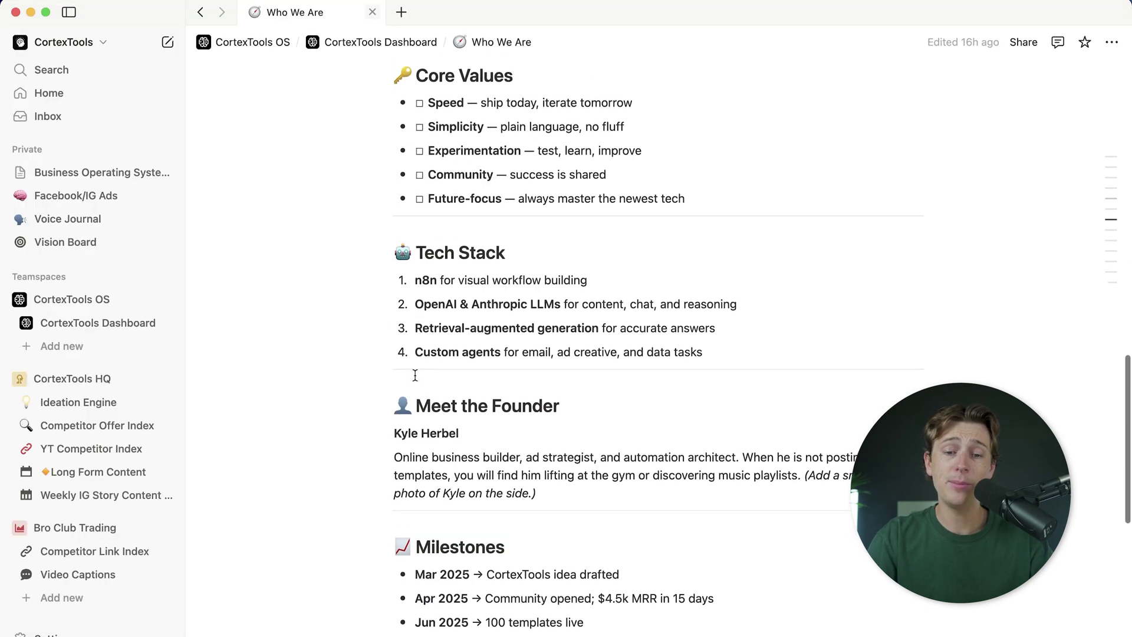
{"action": "scroll", "coordinate": [416, 376], "scroll_direction": "up", "scroll_amount": 20}
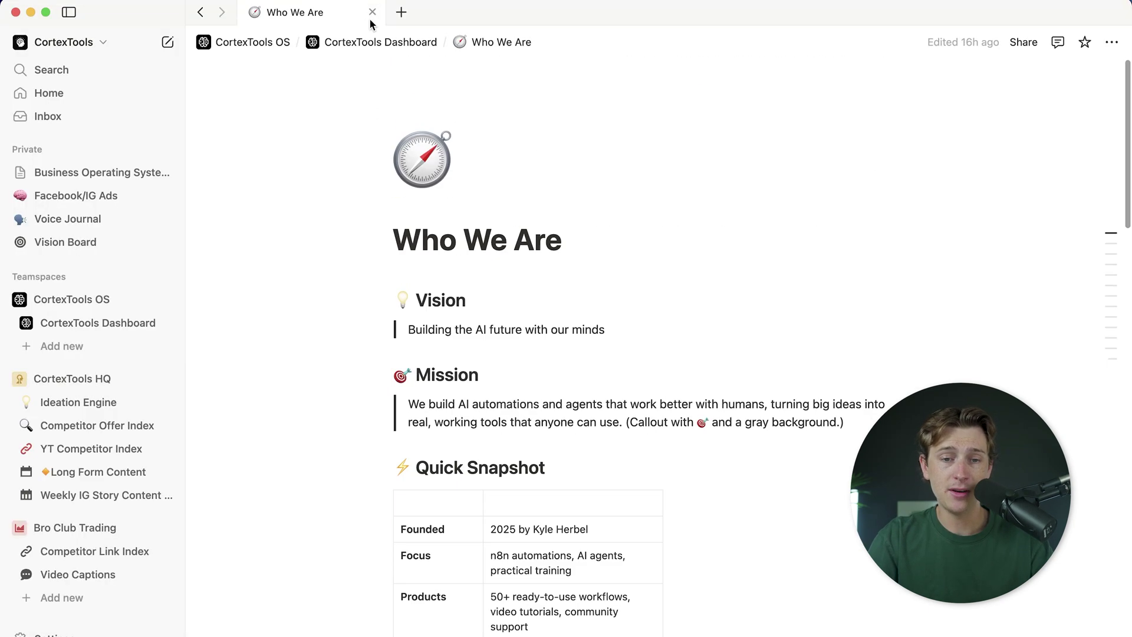
{"action": "left_click", "coordinate": [367, 42]}
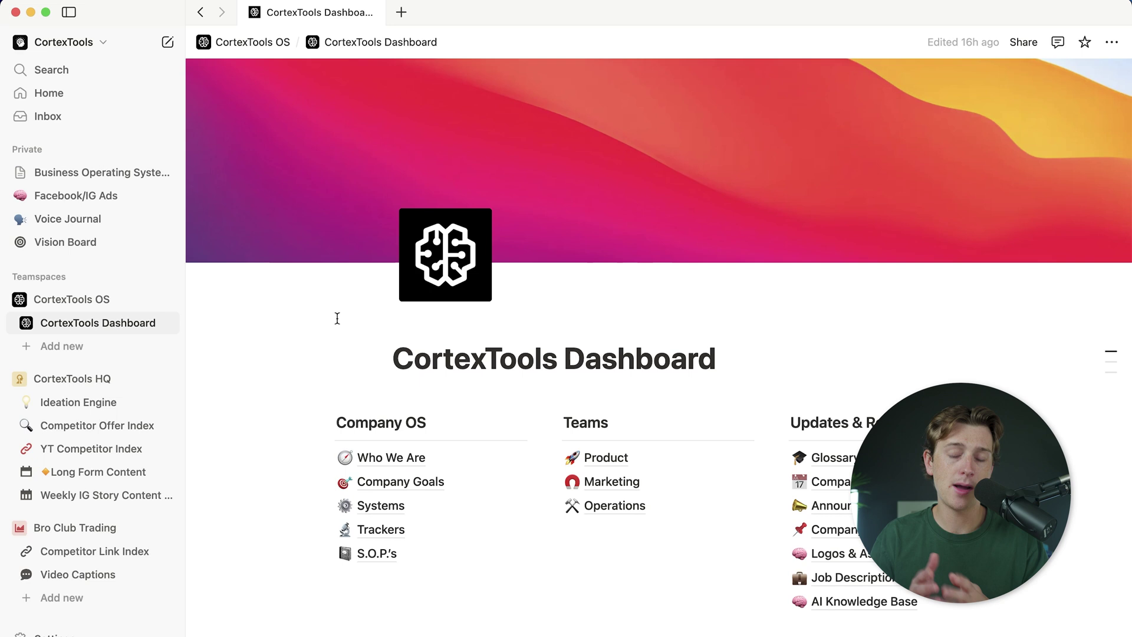
Review the Company Goals and Marketing team pages, going back to the dashboard after each.
{"action": "left_click", "coordinate": [419, 481]}
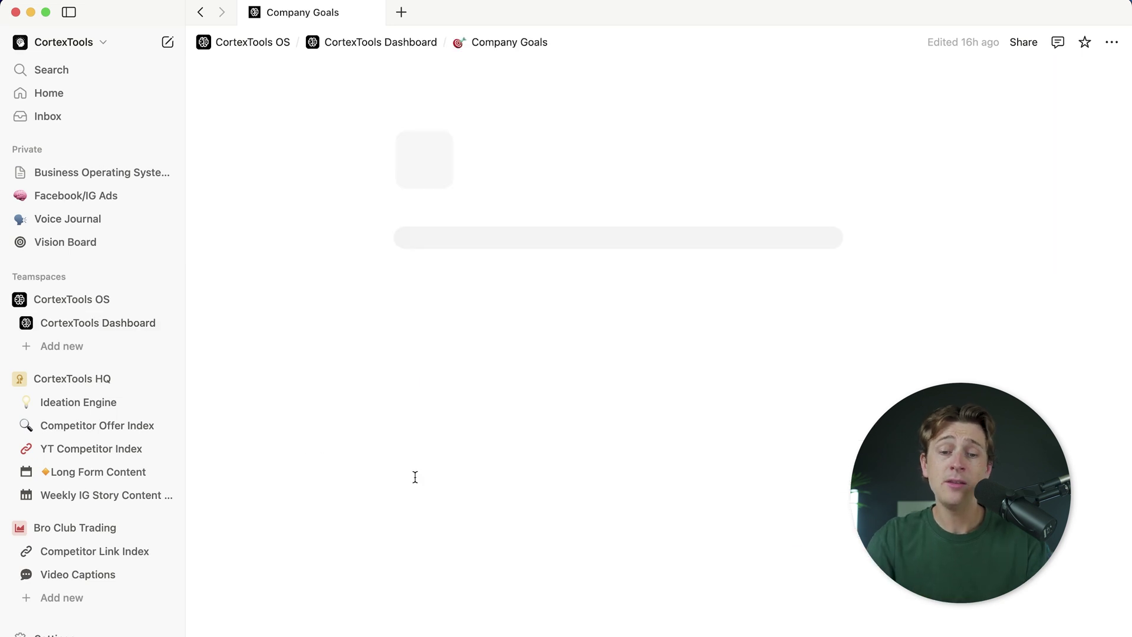
{"action": "scroll", "coordinate": [470, 365], "scroll_direction": "down", "scroll_amount": 4}
{"action": "scroll", "coordinate": [470, 365], "scroll_direction": "down", "scroll_amount": 7}
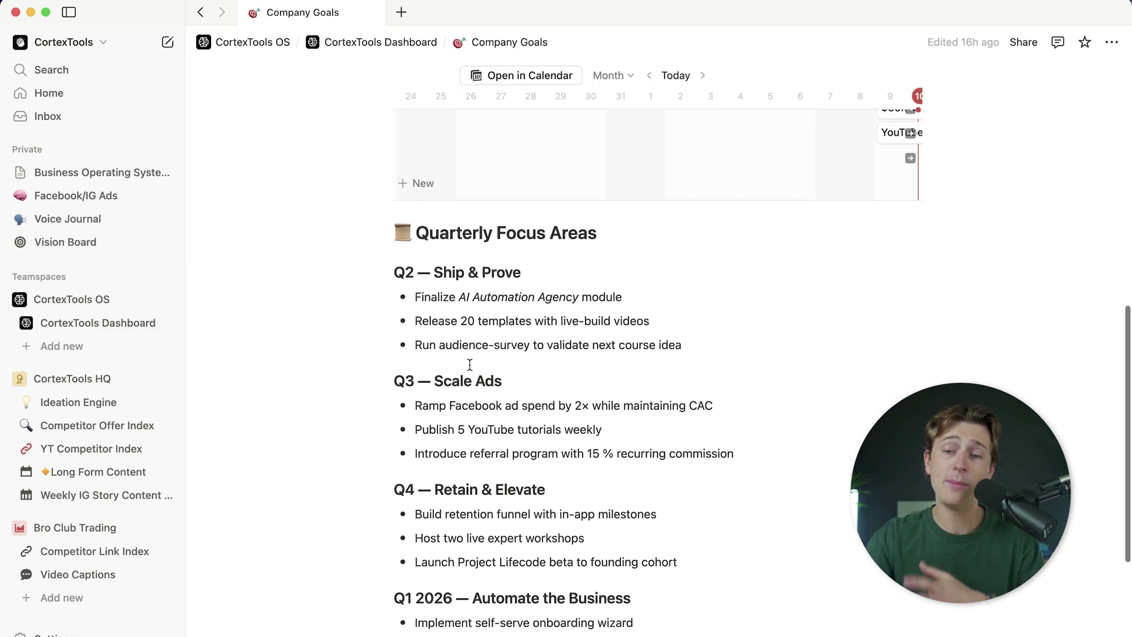
{"action": "scroll", "coordinate": [470, 366], "scroll_direction": "up", "scroll_amount": 2}
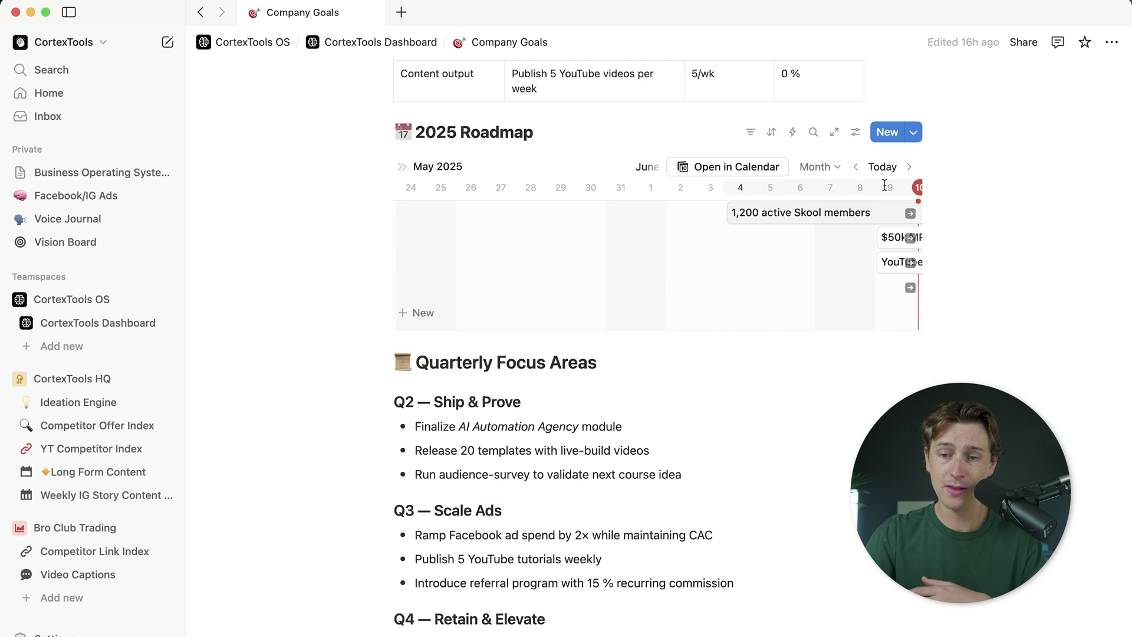
{"action": "scroll", "coordinate": [733, 417], "scroll_direction": "down", "scroll_amount": 8}
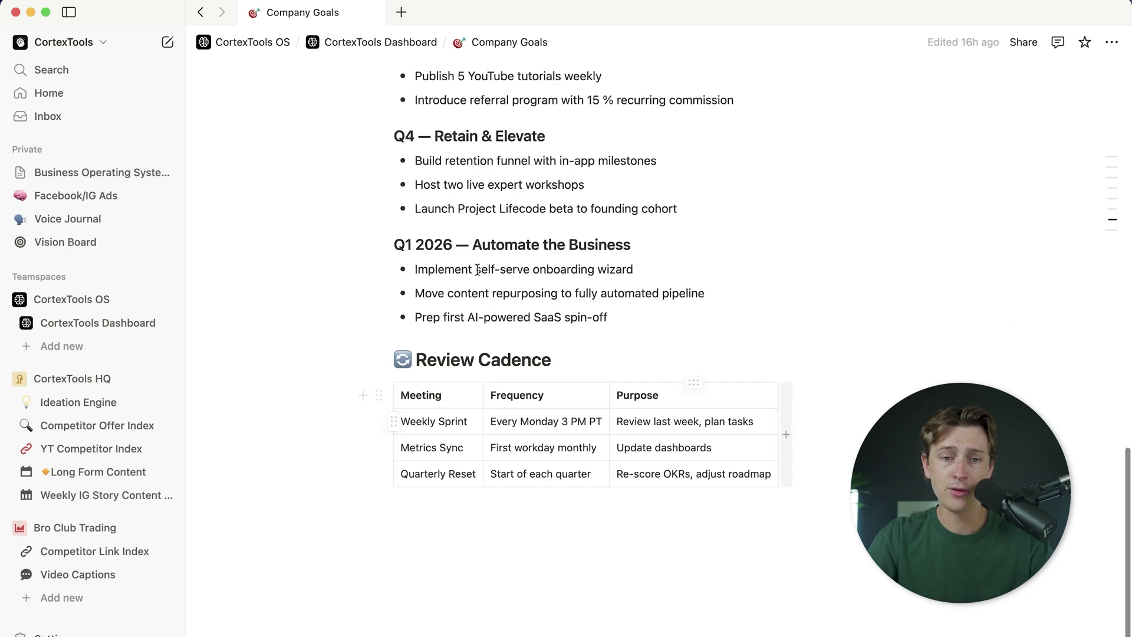
{"action": "left_click", "coordinate": [395, 44]}
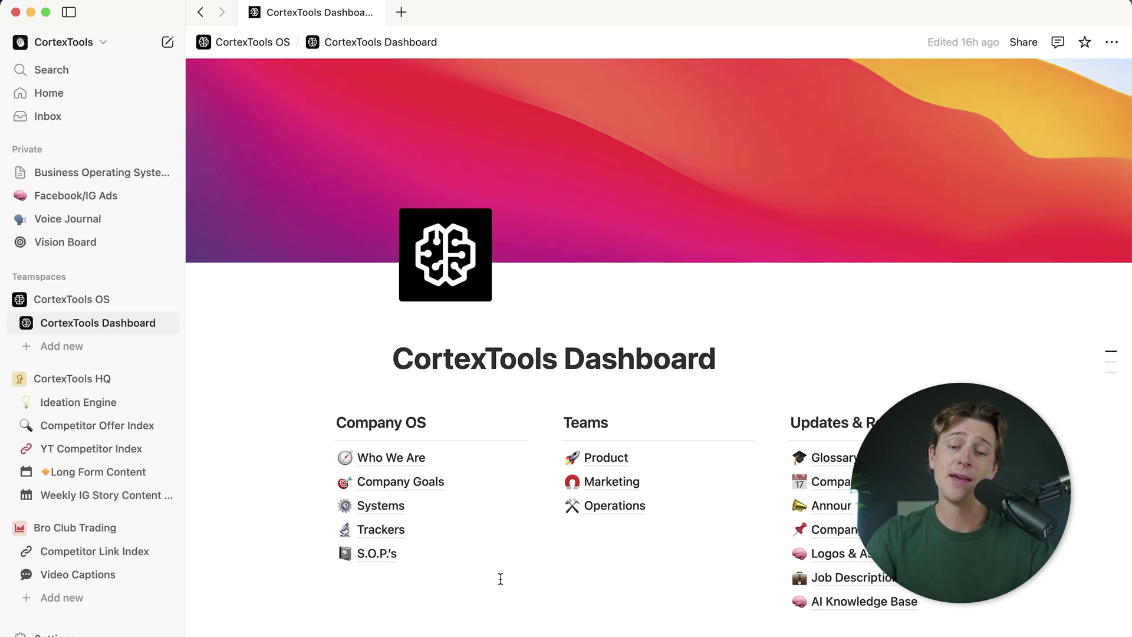
{"action": "left_click", "coordinate": [607, 482]}
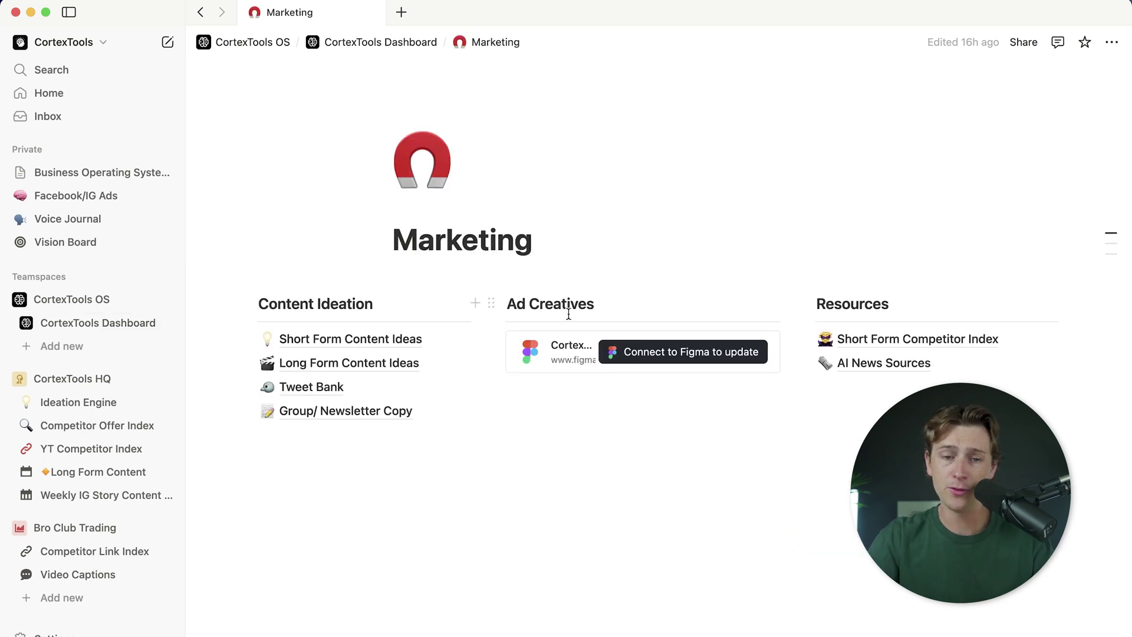
{"action": "left_click", "coordinate": [392, 45]}
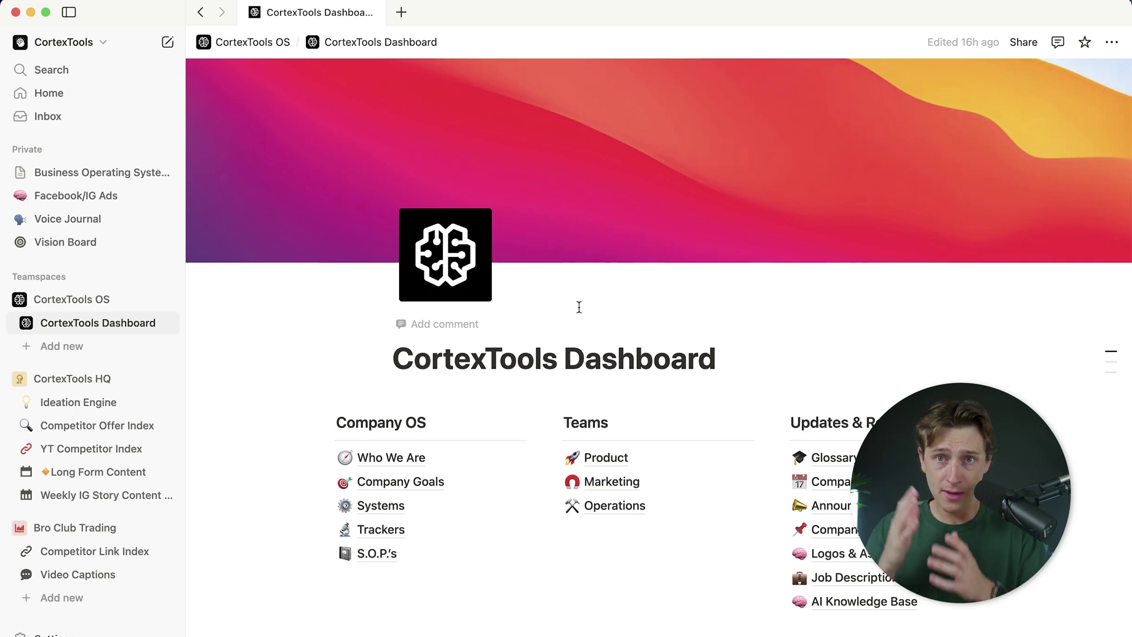
Check the dashboard's sharing settings and its publish-to-web options.
{"action": "mouse_move", "coordinate": [972, 121]}
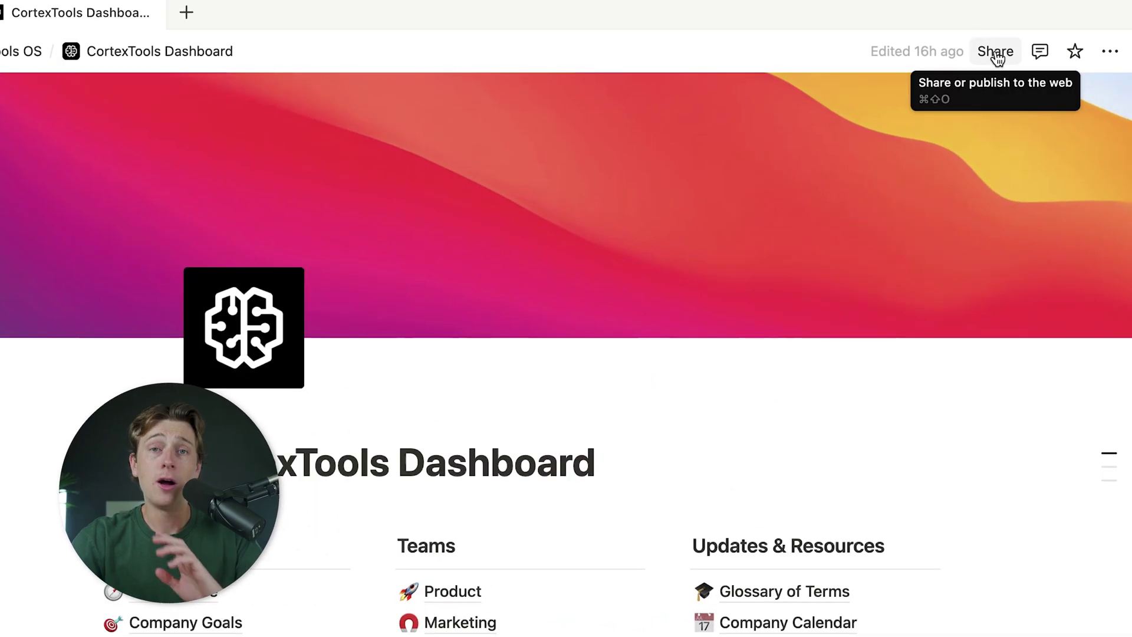
{"action": "left_click", "coordinate": [996, 54]}
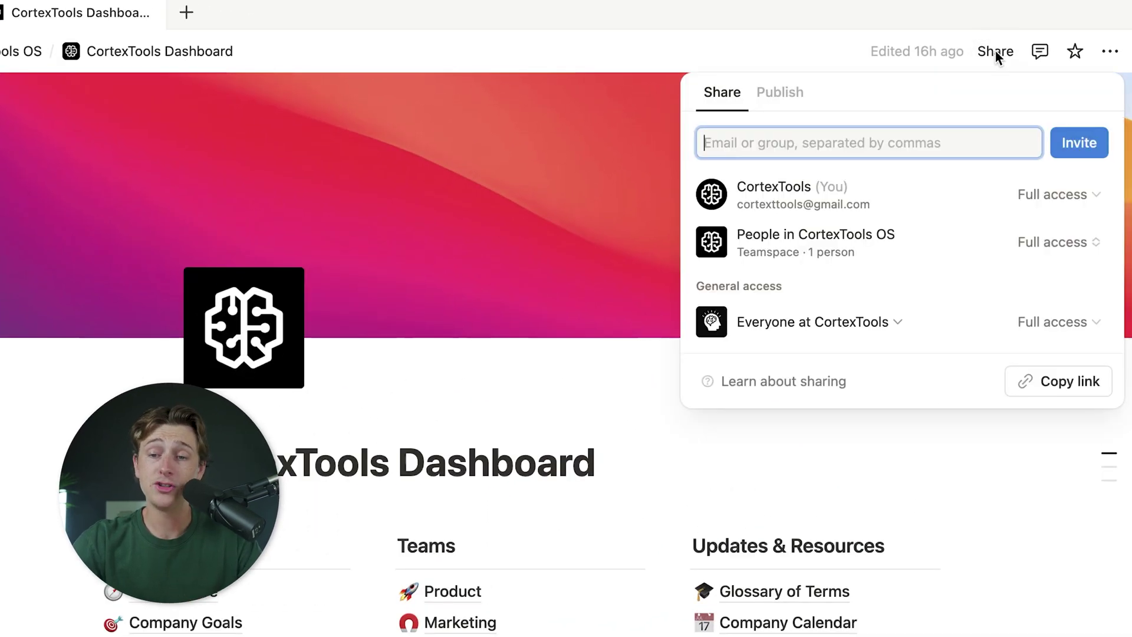
{"action": "left_click", "coordinate": [778, 97]}
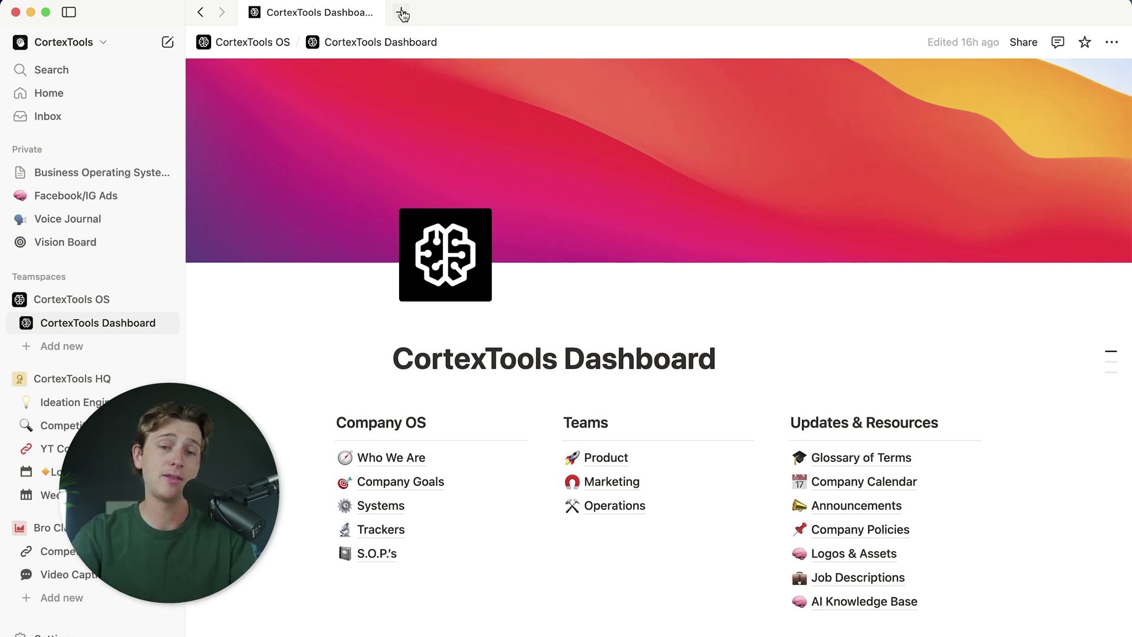
Create a blank new page in a new tab and go to Templates.
{"action": "left_click", "coordinate": [402, 13]}
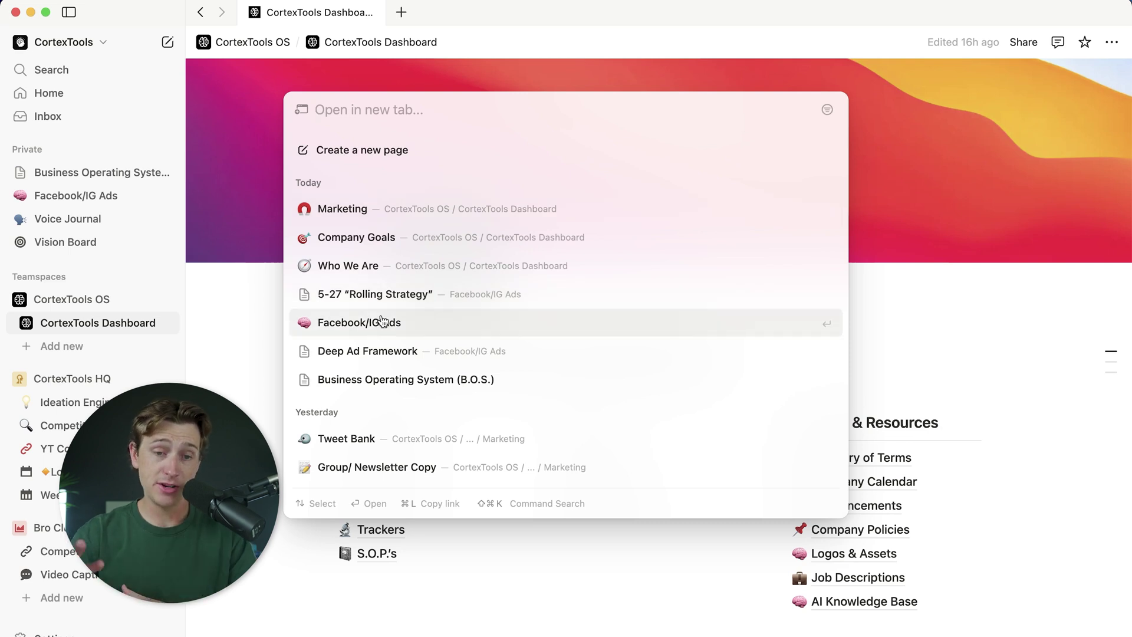
{"action": "left_click", "coordinate": [391, 157]}
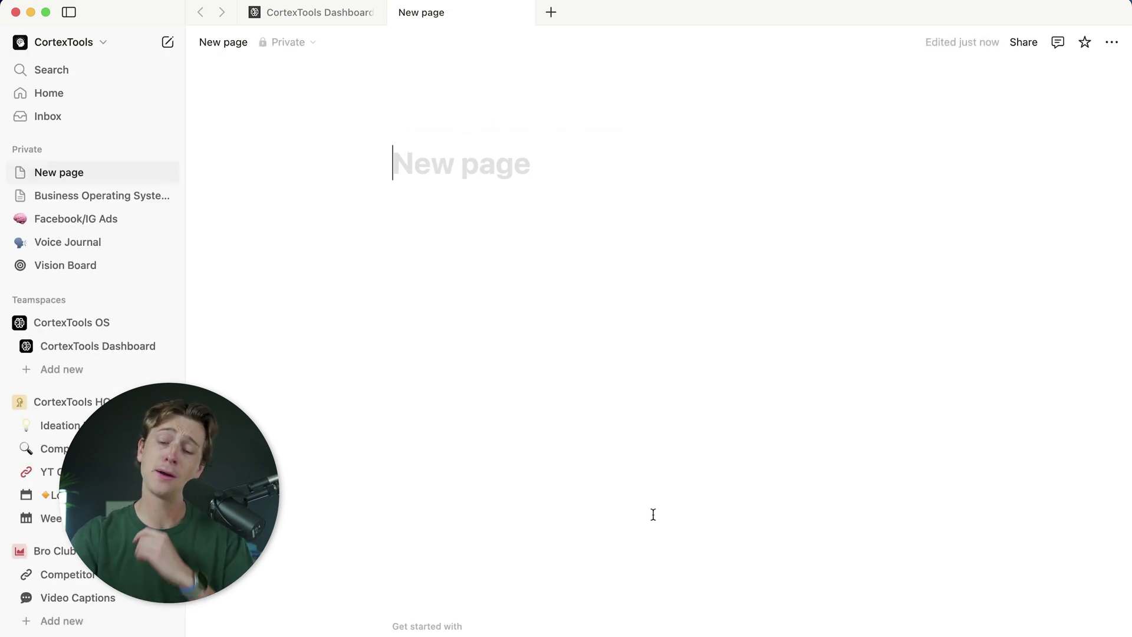
{"action": "left_click", "coordinate": [742, 632]}
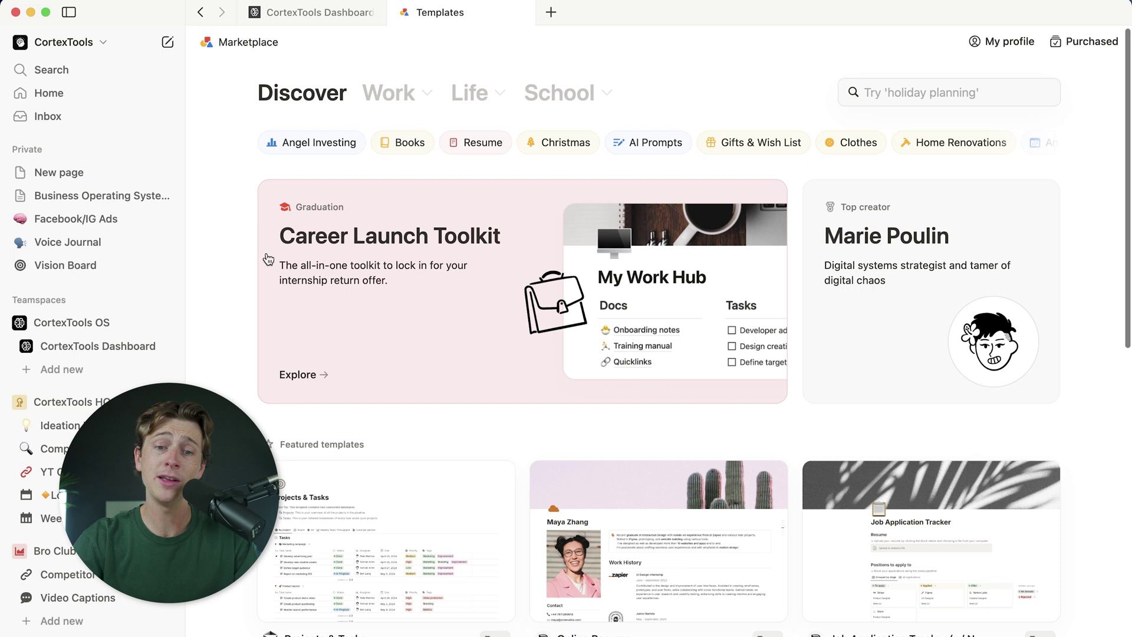
Find the Projects & Tasks card under Featured templates and view its details.
{"action": "scroll", "coordinate": [262, 295], "scroll_direction": "down", "scroll_amount": 6}
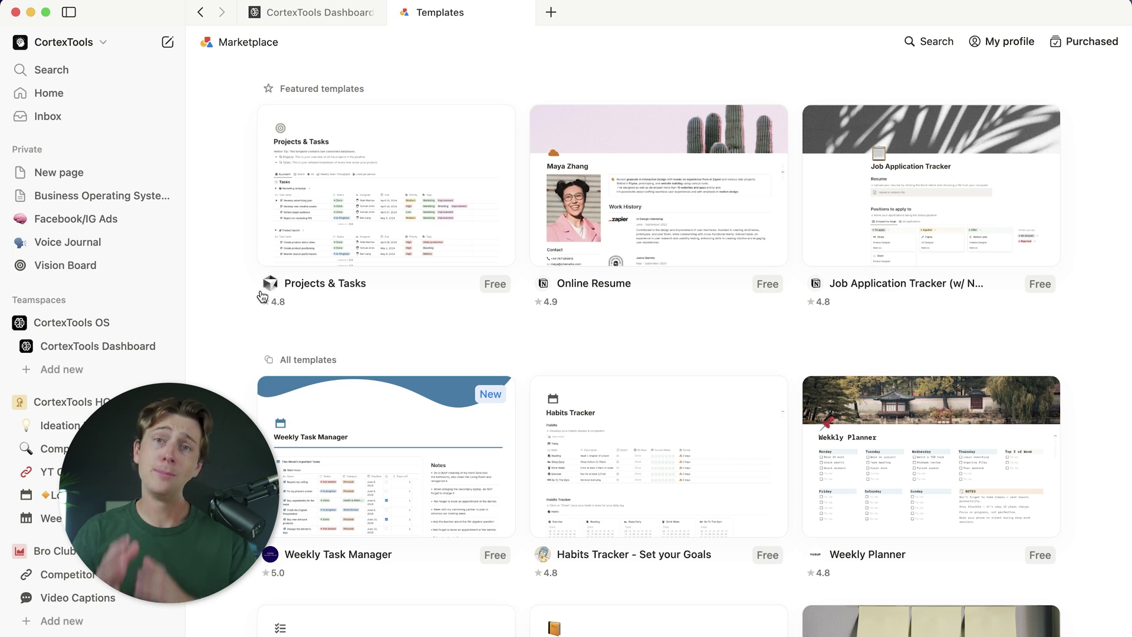
{"action": "scroll", "coordinate": [233, 248], "scroll_direction": "up", "scroll_amount": 2}
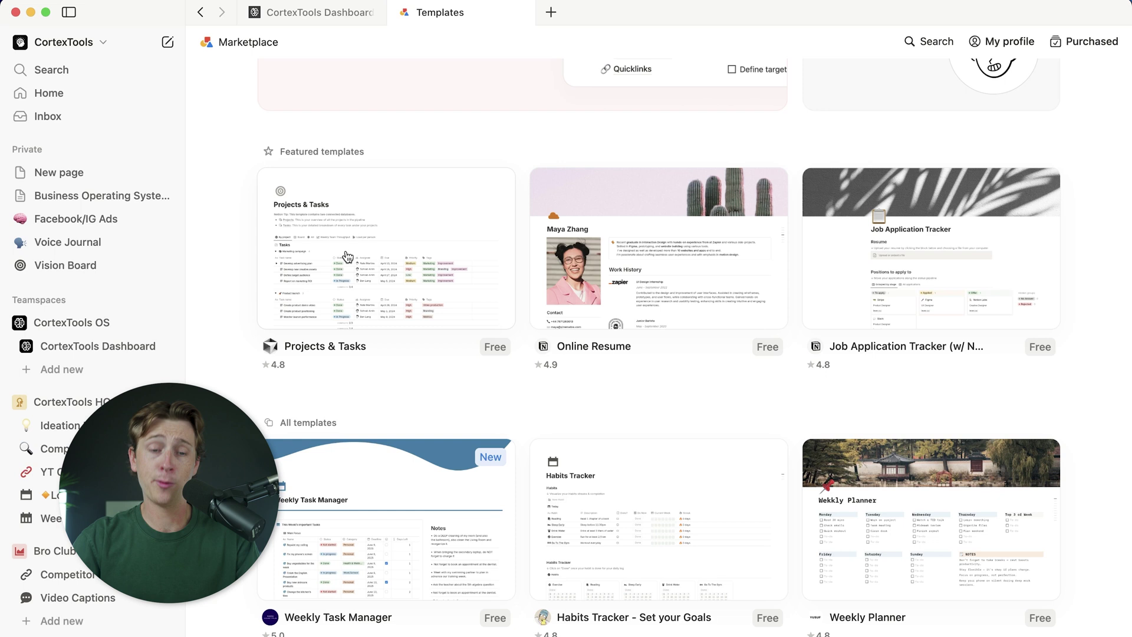
{"action": "left_click", "coordinate": [347, 256]}
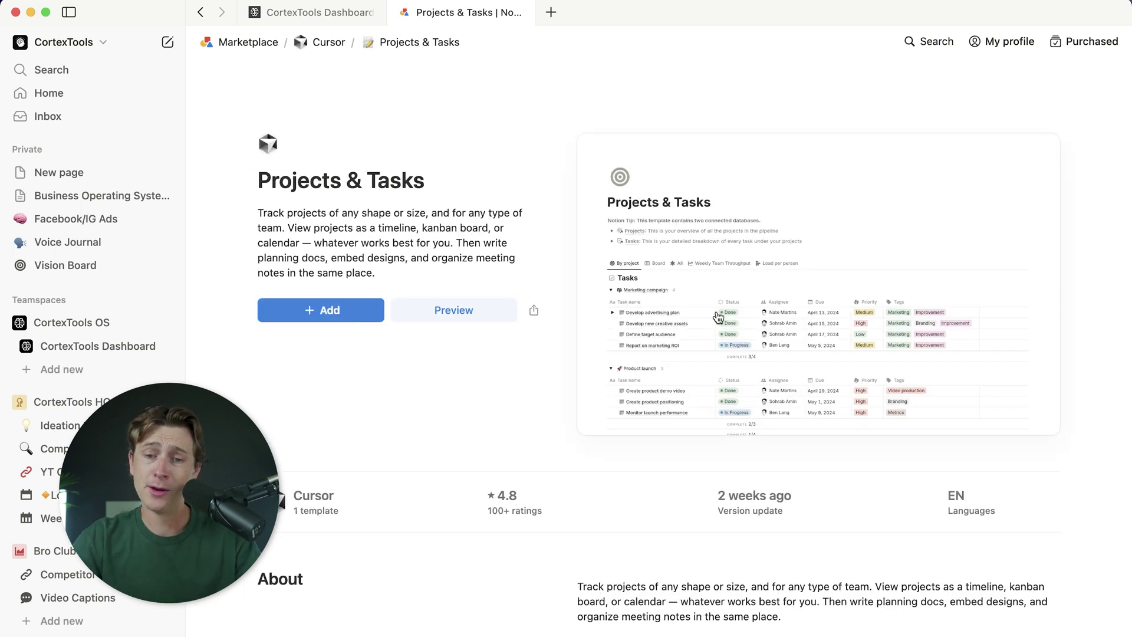
{"action": "scroll", "coordinate": [699, 354], "scroll_direction": "down", "scroll_amount": 3}
{"action": "scroll", "coordinate": [695, 337], "scroll_direction": "up", "scroll_amount": 3}
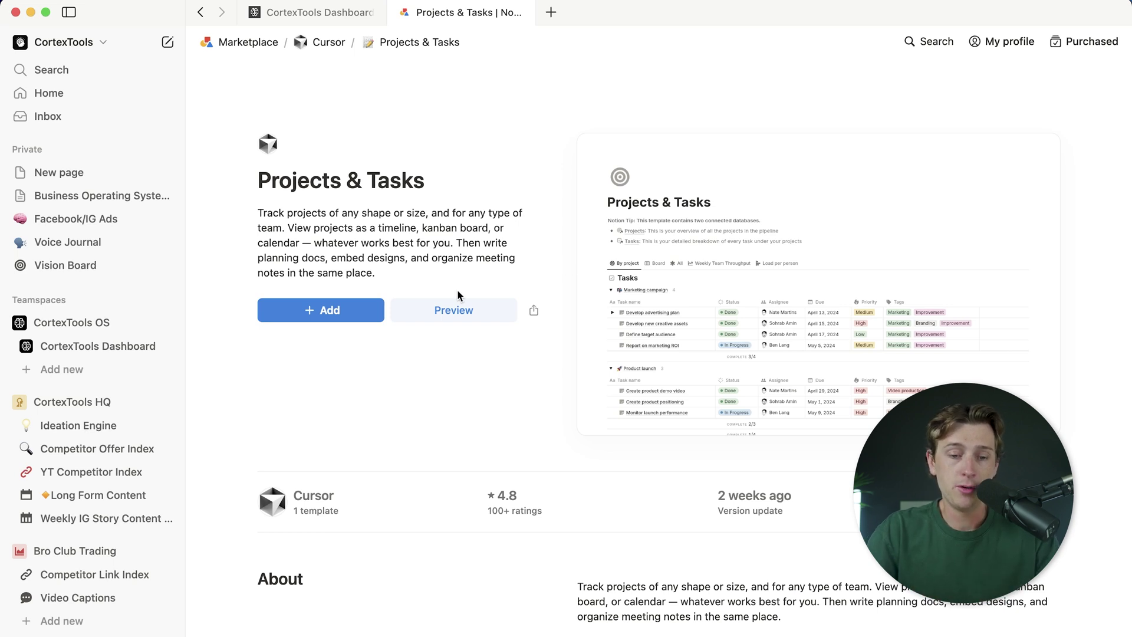
Check which workspaces the template can join without adding it, then close the template tab.
{"action": "left_click", "coordinate": [331, 314]}
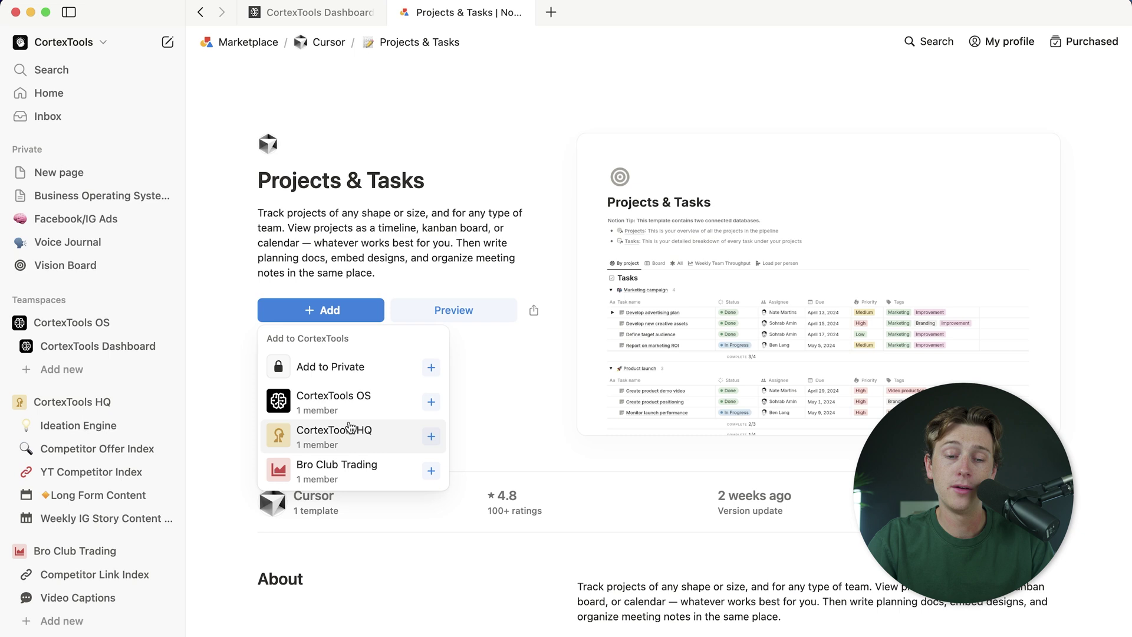
{"action": "left_click", "coordinate": [631, 259]}
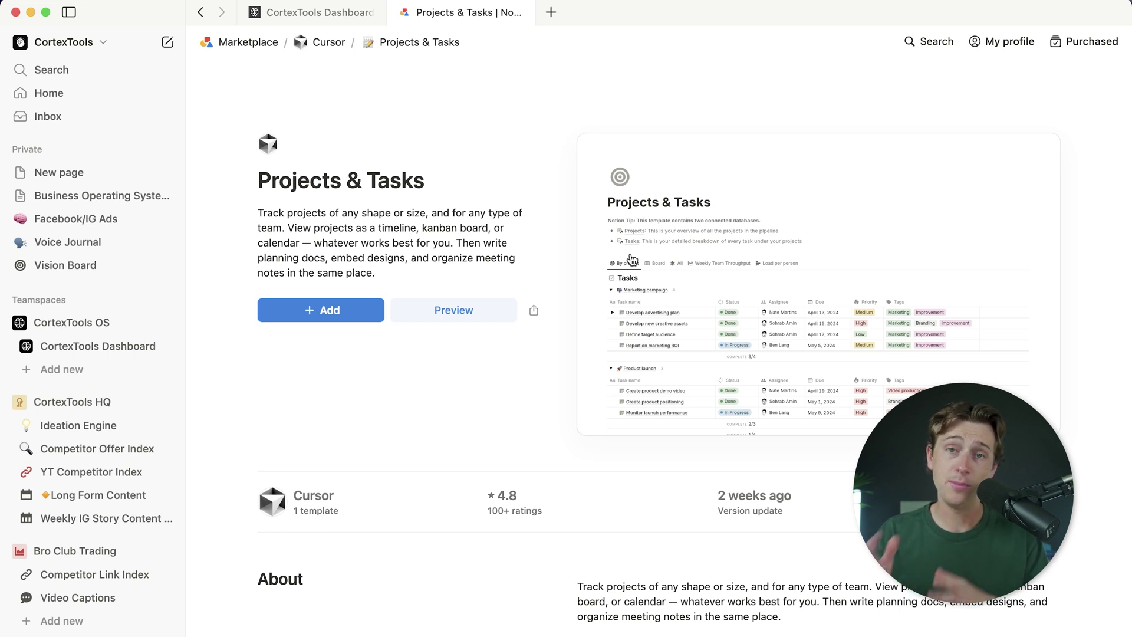
{"action": "key", "text": "super+w"}
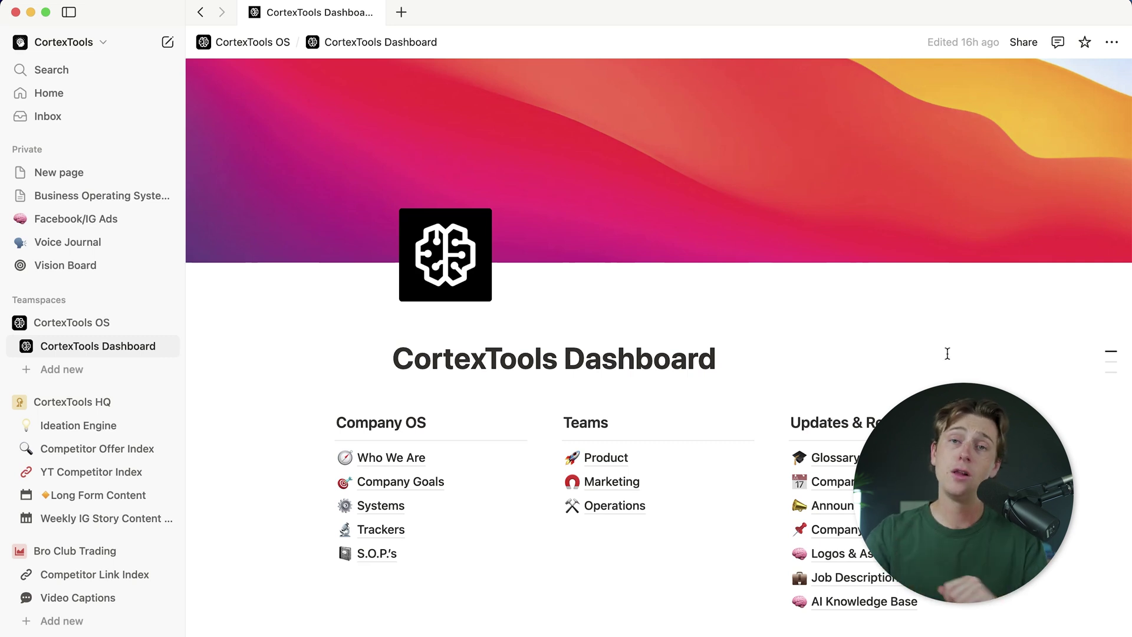
Set the dashboard export to Markdown & CSV, current view, and include everything.
{"action": "mouse_move", "coordinate": [954, 195]}
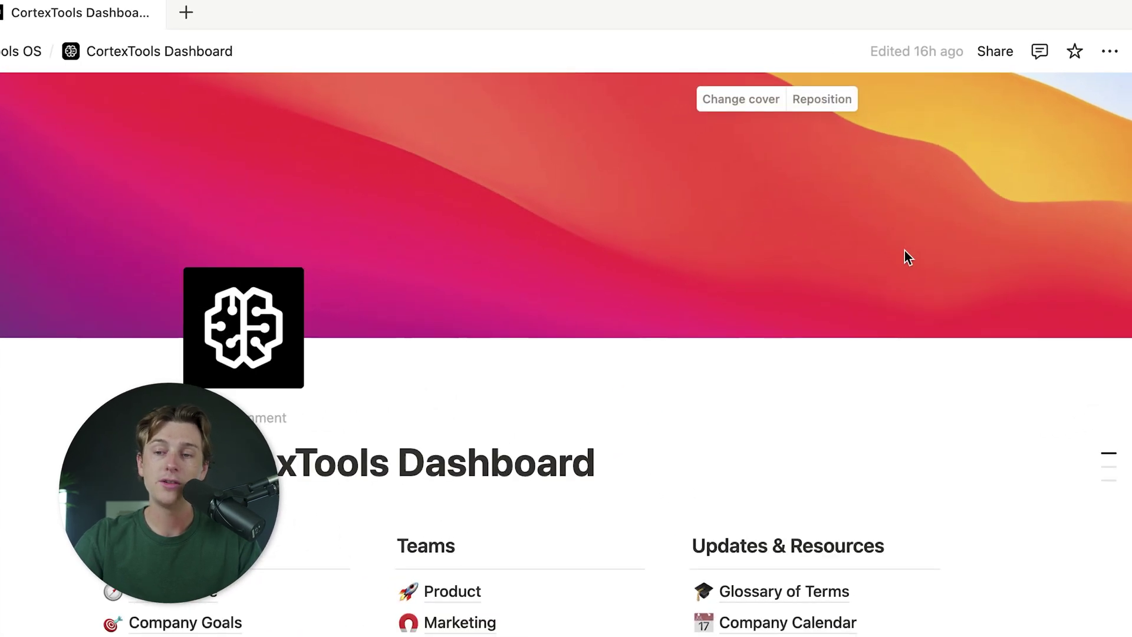
{"action": "left_click", "coordinate": [1110, 51]}
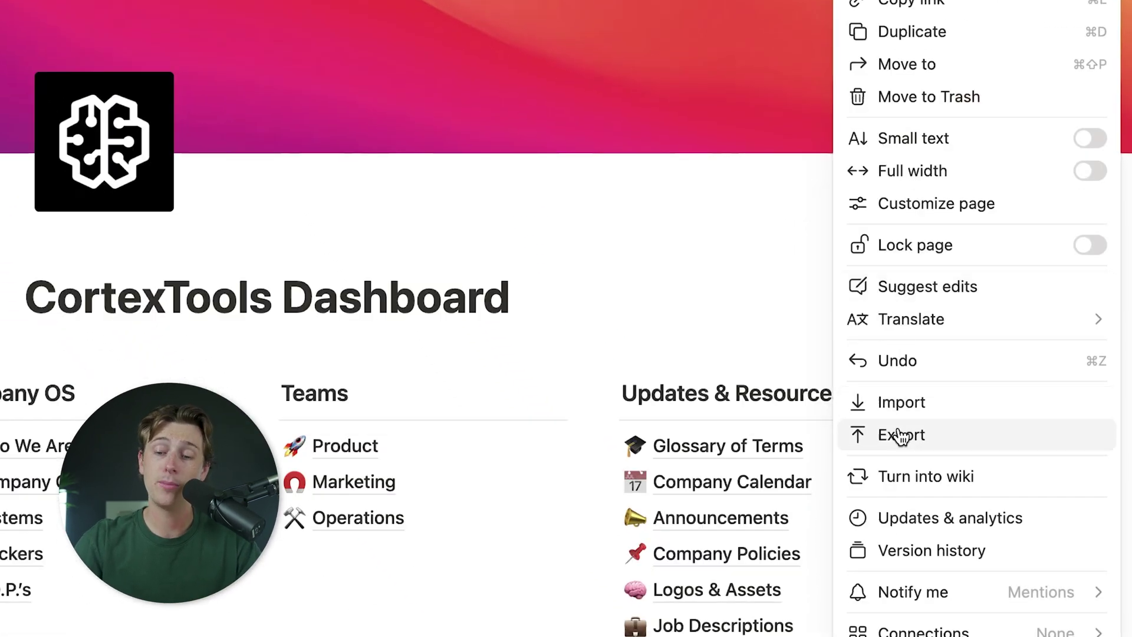
{"action": "left_click", "coordinate": [900, 436]}
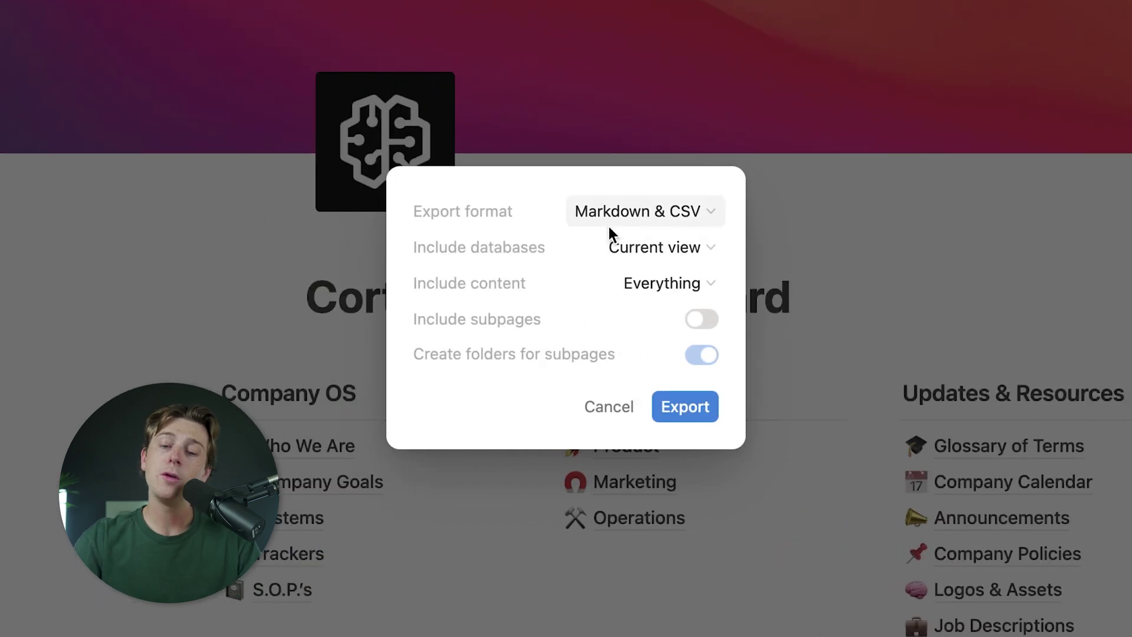
{"action": "left_click", "coordinate": [656, 209]}
{"action": "left_click", "coordinate": [518, 235]}
{"action": "left_click", "coordinate": [655, 246]}
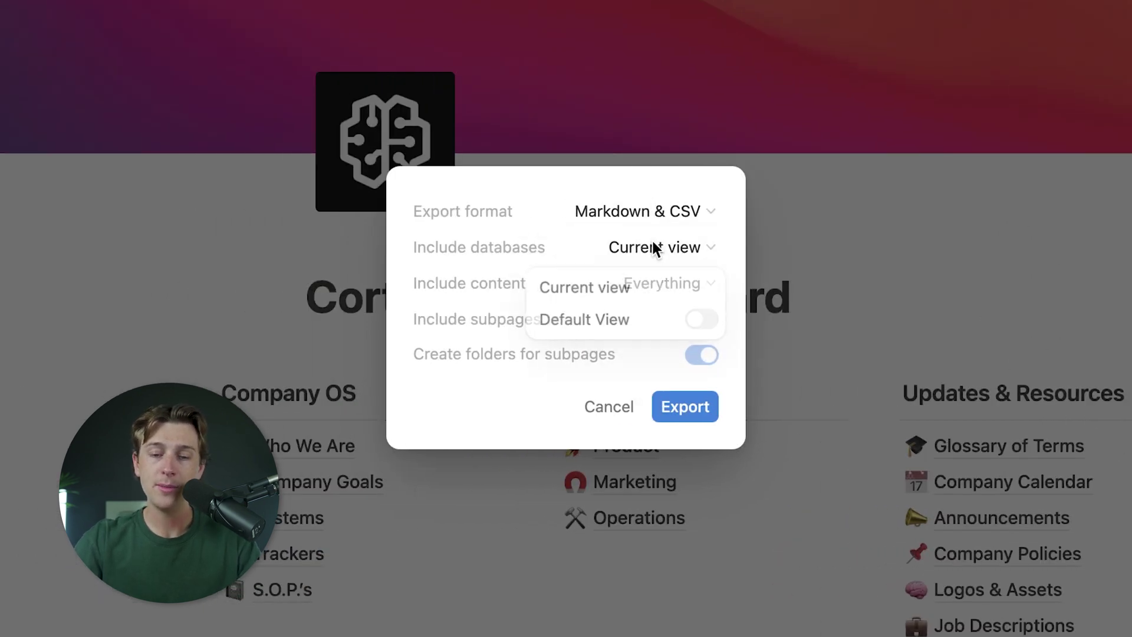
{"action": "left_click", "coordinate": [558, 238]}
{"action": "left_click", "coordinate": [643, 286]}
{"action": "left_click", "coordinate": [545, 251]}
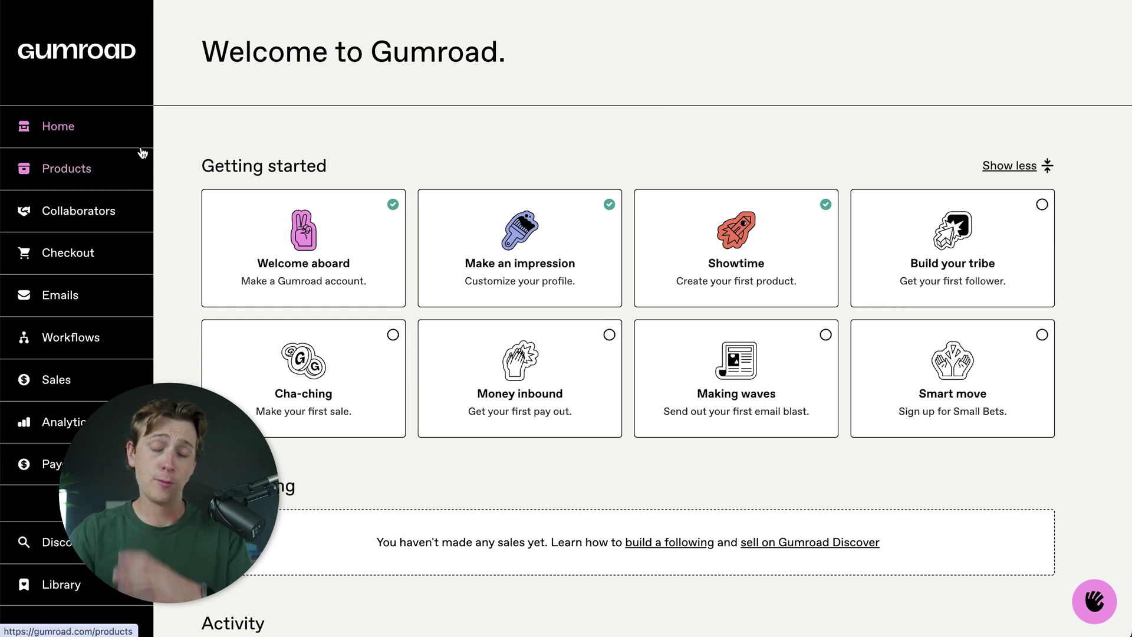
Go to Products and start a new product.
{"action": "left_click", "coordinate": [121, 157]}
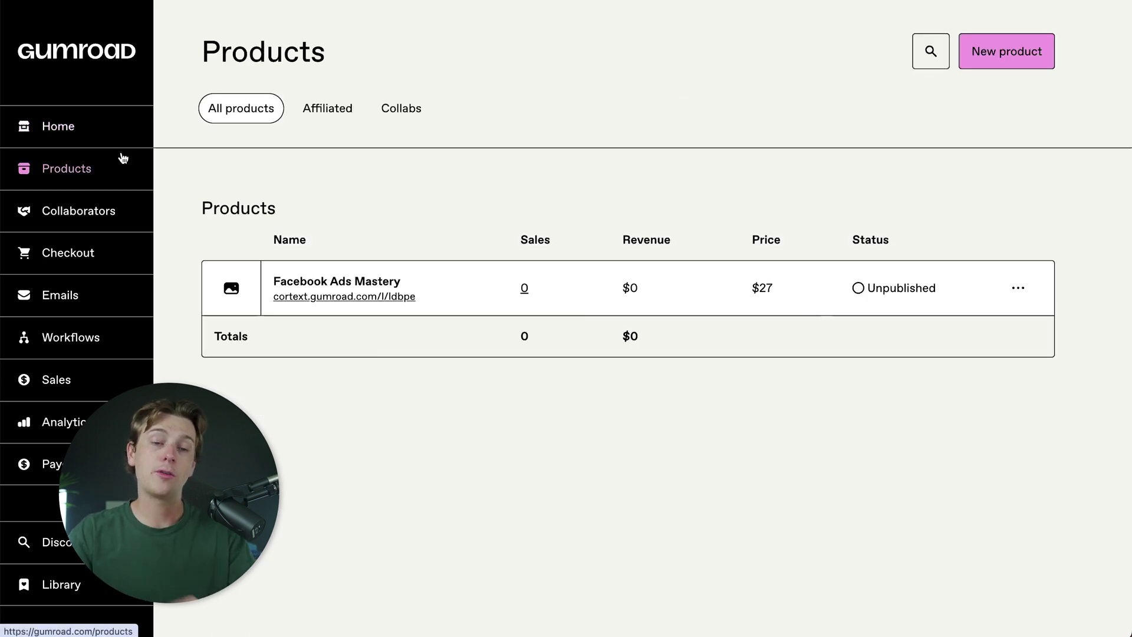
{"action": "left_click", "coordinate": [1003, 50]}
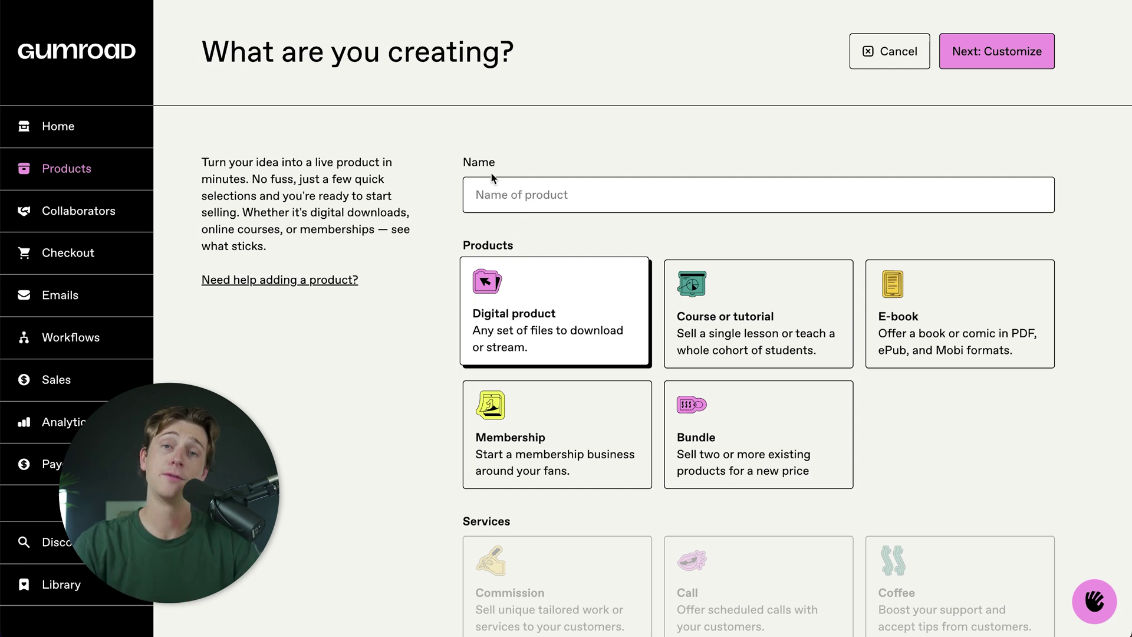
Name the product 'Photography Notion Template', choose Digital product, and set price 15.
{"action": "left_click", "coordinate": [493, 191]}
{"action": "type", "text": "Notion T"}
{"action": "key", "text": "ctrl+a"}
{"action": "key", "text": "BackSpace"}
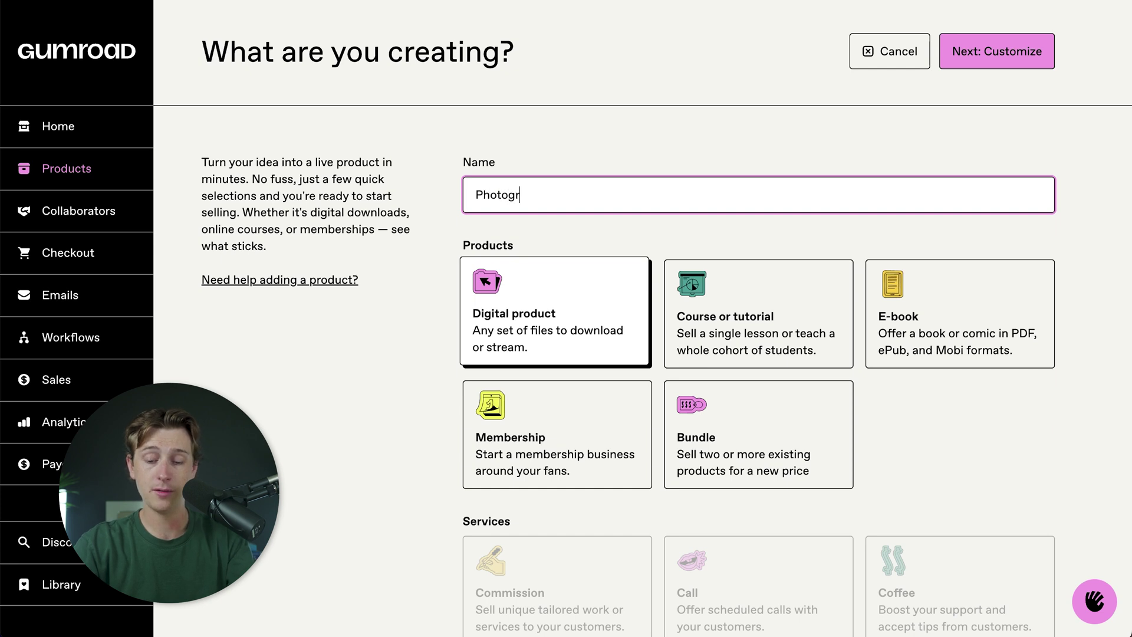
{"action": "type", "text": "Photography Notion Template"}
{"action": "left_click", "coordinate": [563, 276]}
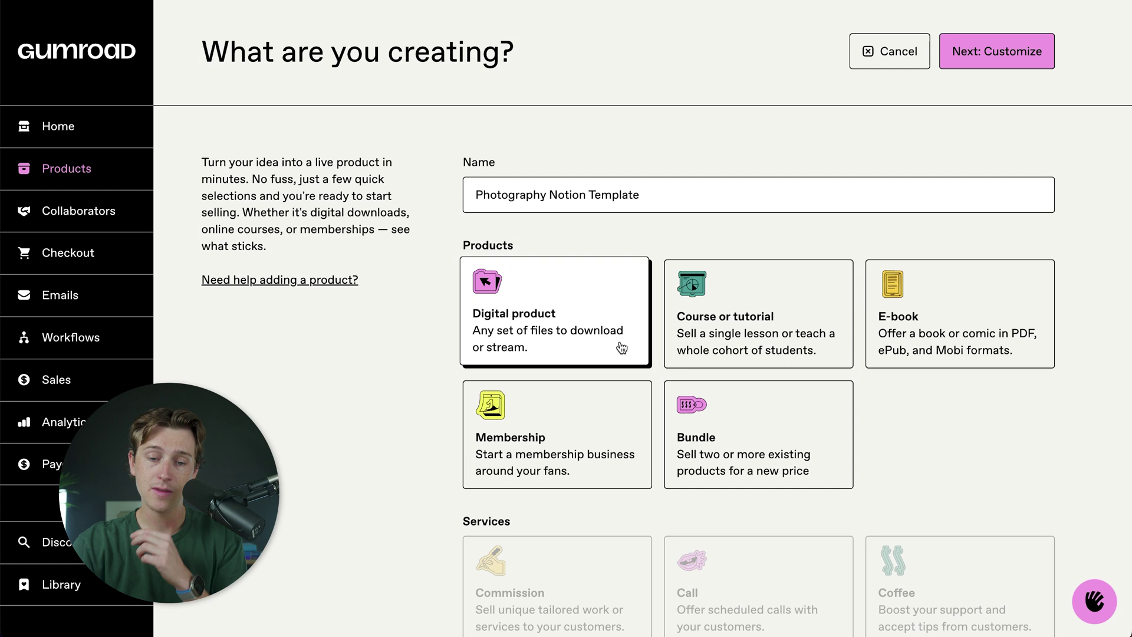
{"action": "scroll", "coordinate": [582, 313], "scroll_direction": "down", "scroll_amount": 1}
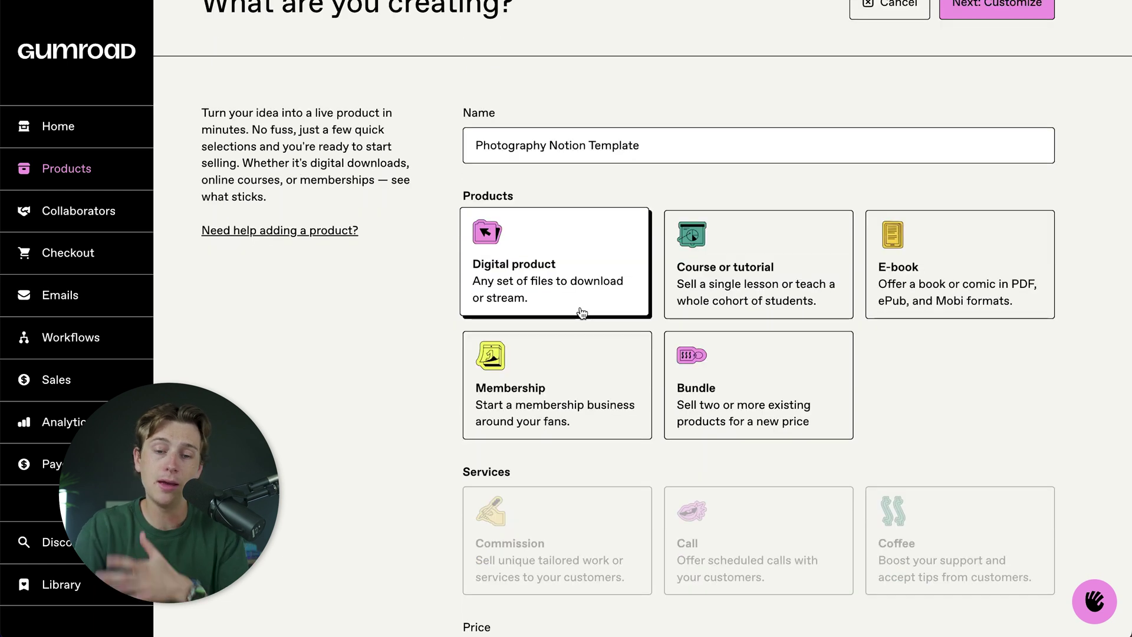
{"action": "scroll", "coordinate": [582, 313], "scroll_direction": "down", "scroll_amount": 2}
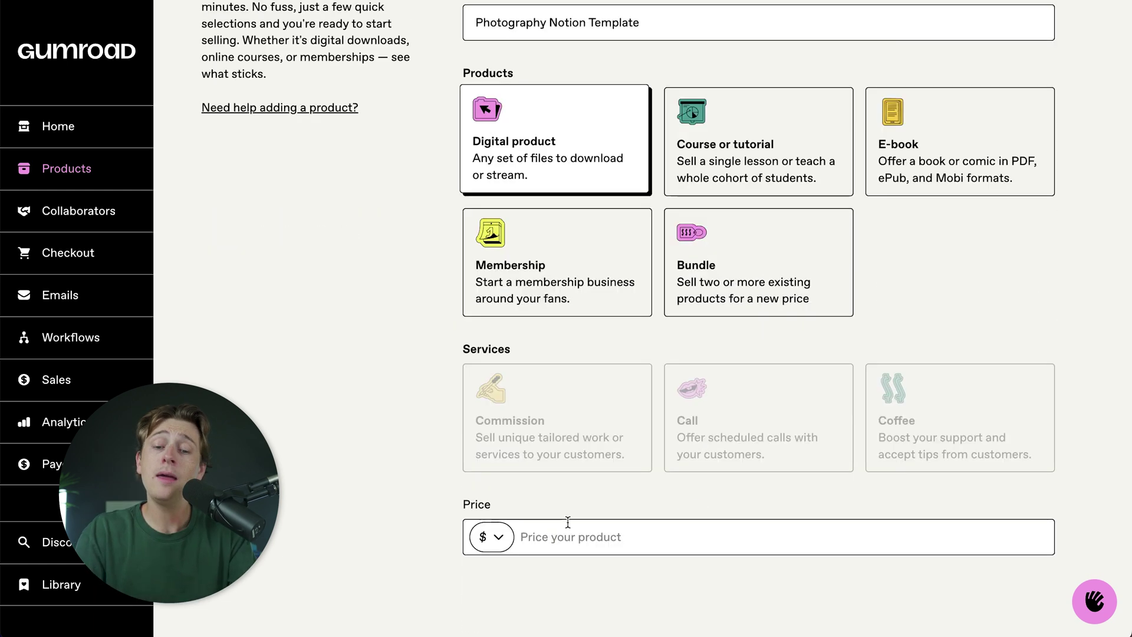
{"action": "left_click", "coordinate": [558, 537]}
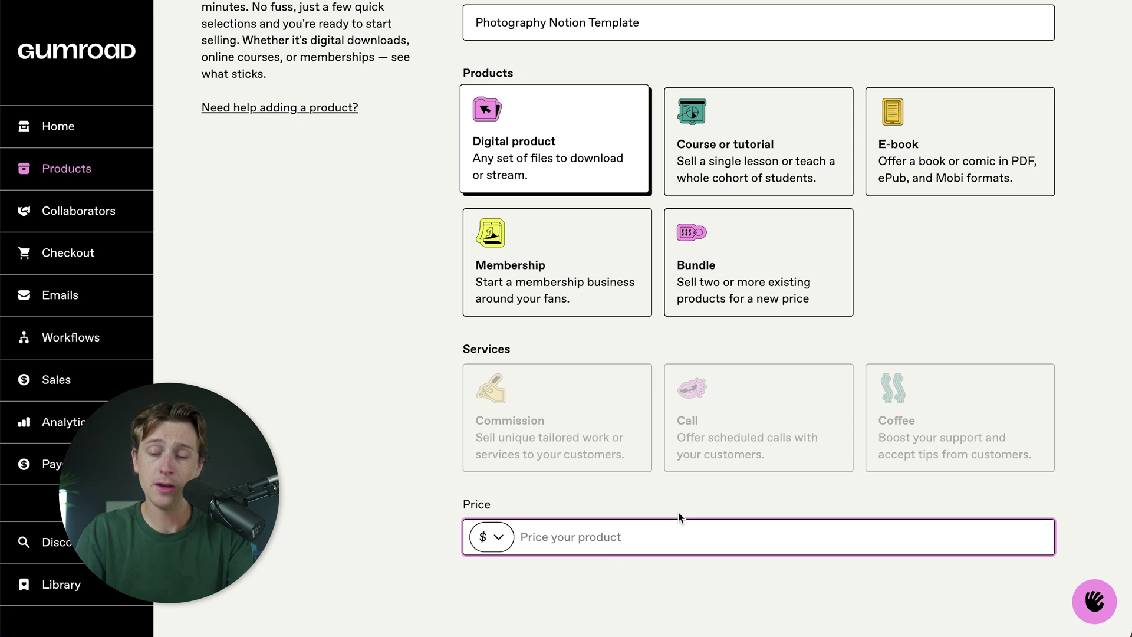
{"action": "type", "text": "15"}
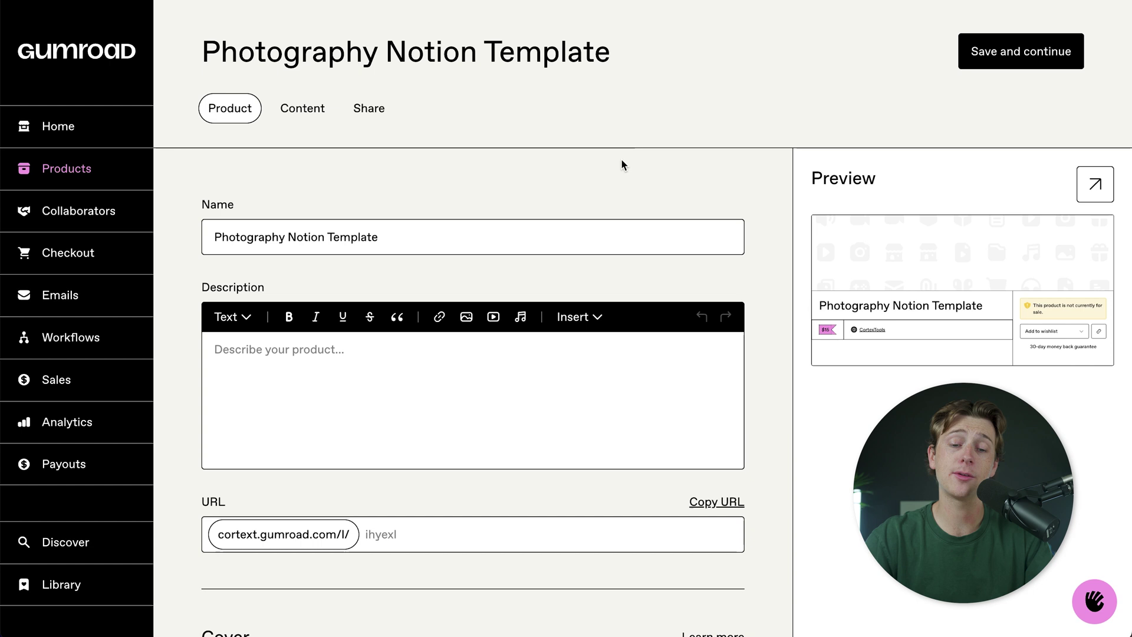
Review the Product tab fields, then use Save and continue to reach the Content tab.
{"action": "scroll", "coordinate": [533, 404], "scroll_direction": "down", "scroll_amount": 2}
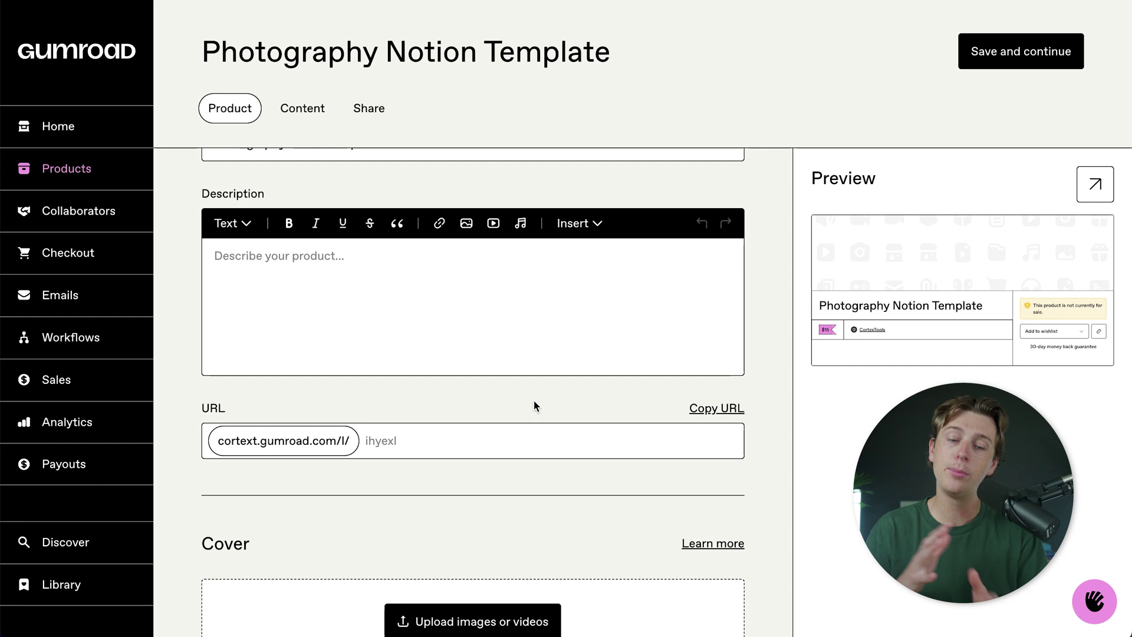
{"action": "scroll", "coordinate": [533, 401], "scroll_direction": "down", "scroll_amount": 3}
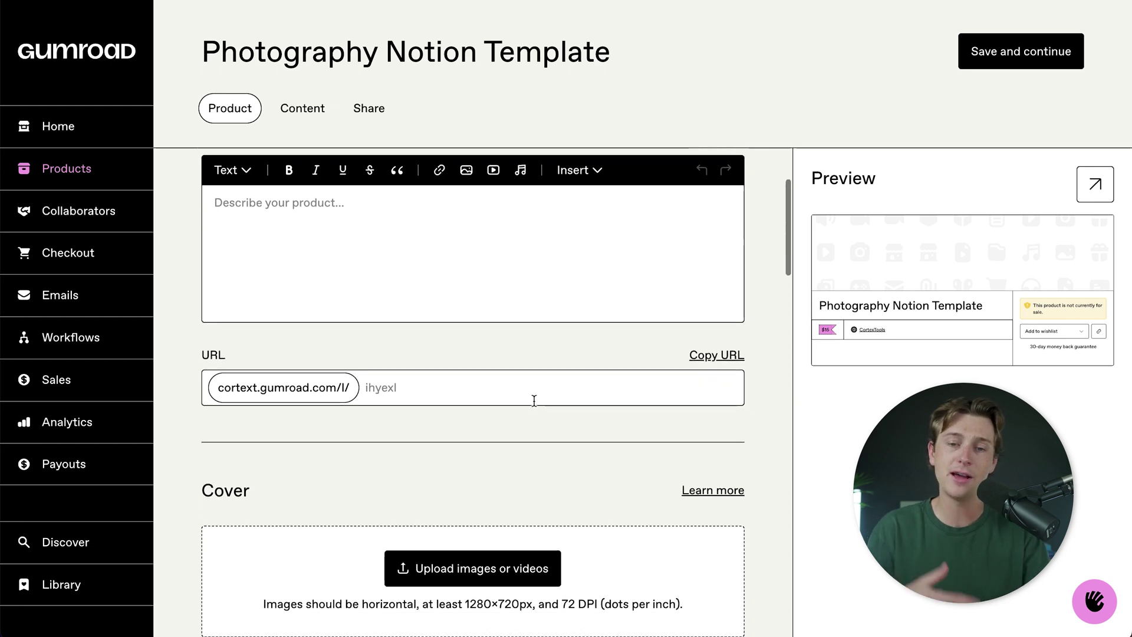
{"action": "scroll", "coordinate": [534, 401], "scroll_direction": "up", "scroll_amount": 3}
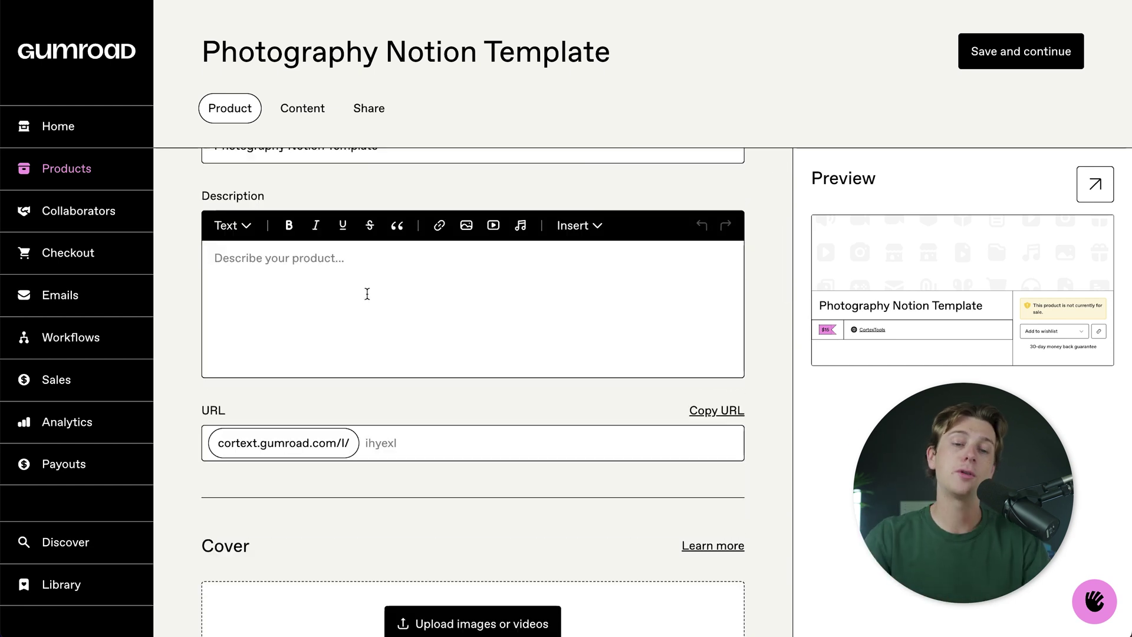
{"action": "scroll", "coordinate": [384, 283], "scroll_direction": "down", "scroll_amount": 4}
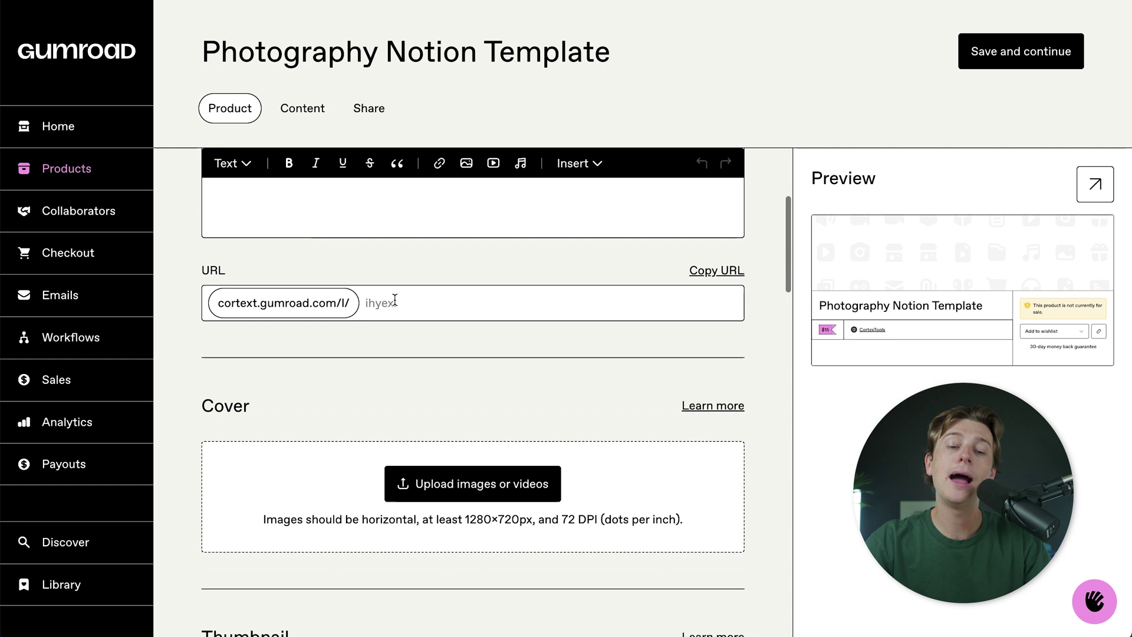
{"action": "scroll", "coordinate": [409, 296], "scroll_direction": "down", "scroll_amount": 5}
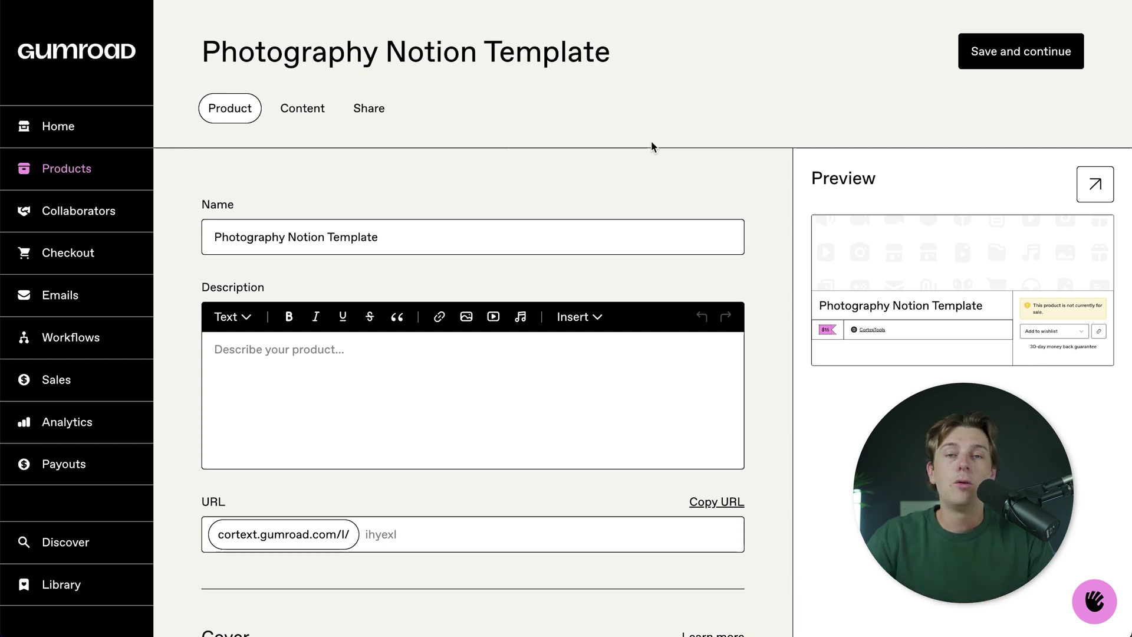
{"action": "left_click", "coordinate": [1028, 69]}
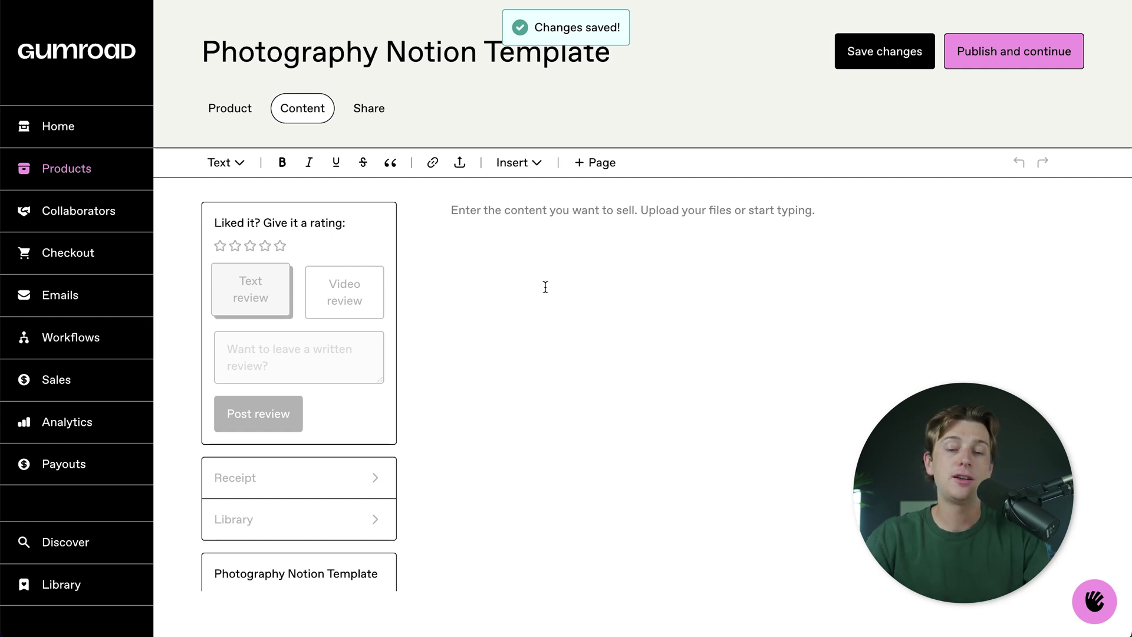
Check the Insert options, then show the upload choices: Embed media, Computer files, Dropbox files.
{"action": "left_click", "coordinate": [532, 165]}
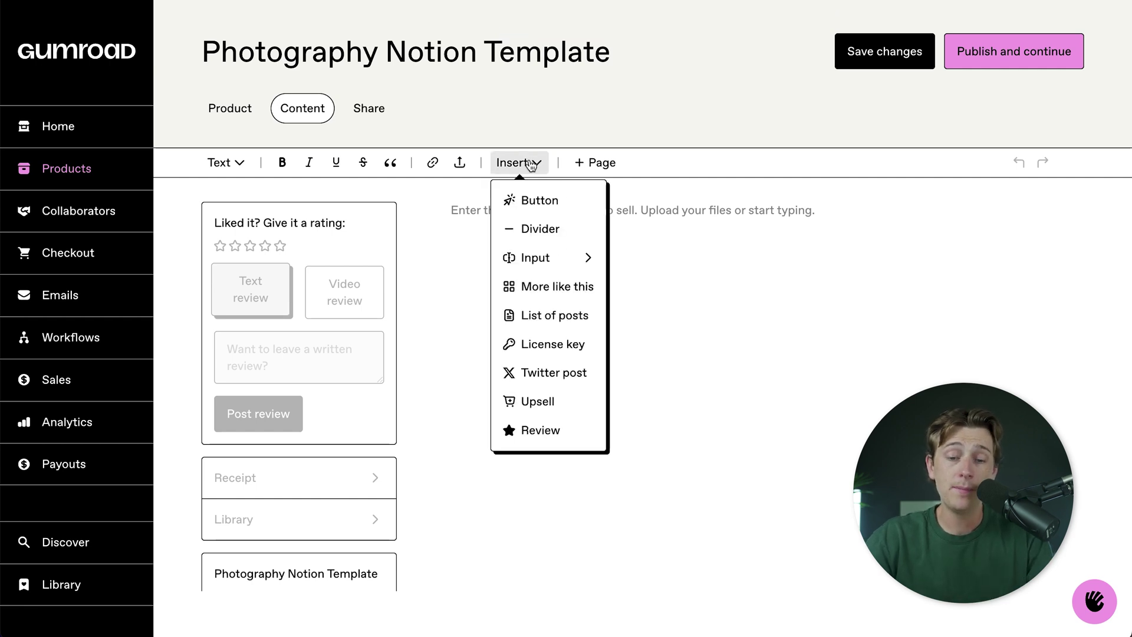
{"action": "left_click", "coordinate": [532, 165]}
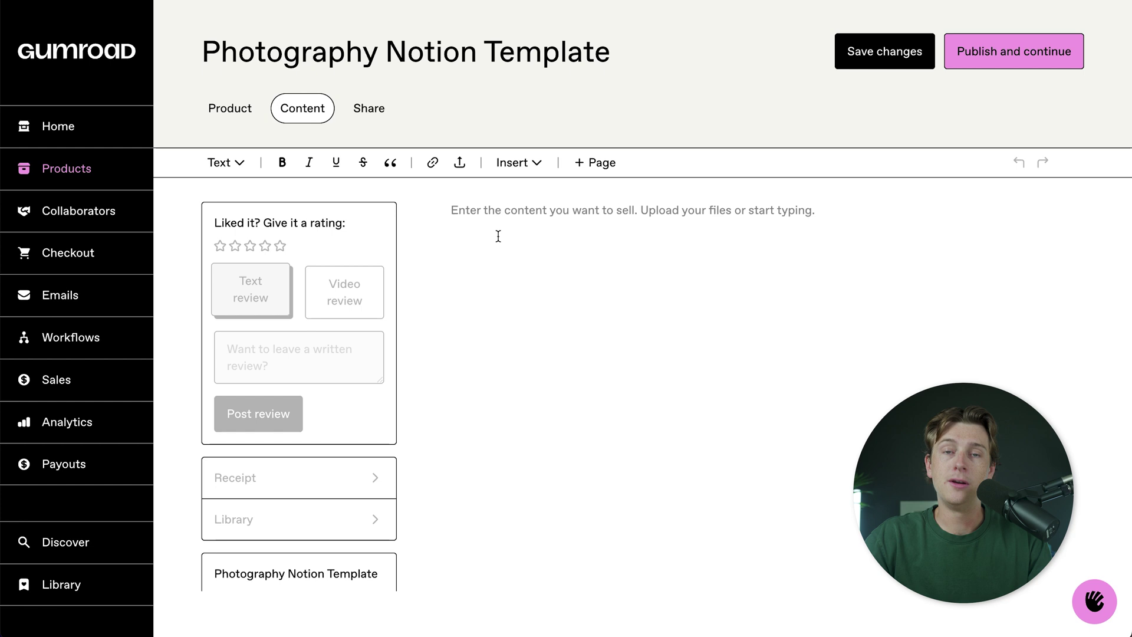
{"action": "left_click", "coordinate": [459, 165]}
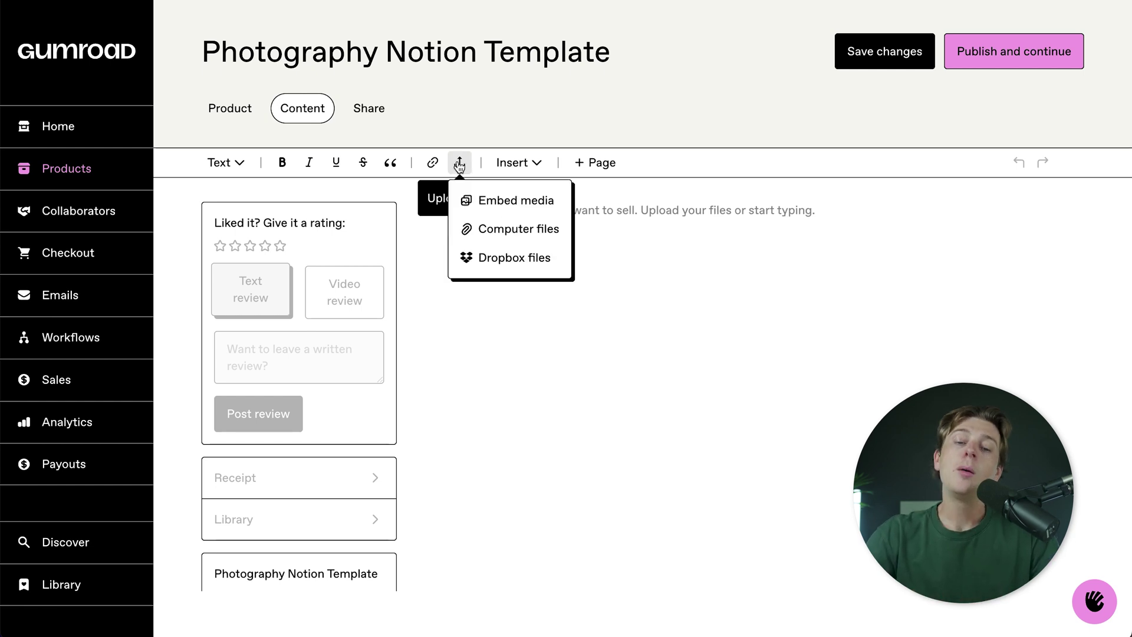